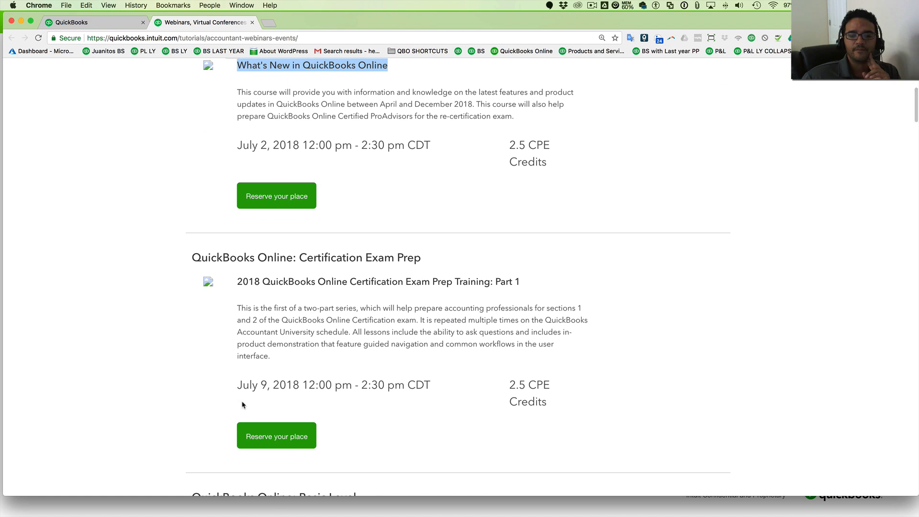
Examine the accountant webinar listings, including the certification exam prep sessions and Introduction to QuickBooks Online for Accountants.
scroll(436, 400, "down", 4)
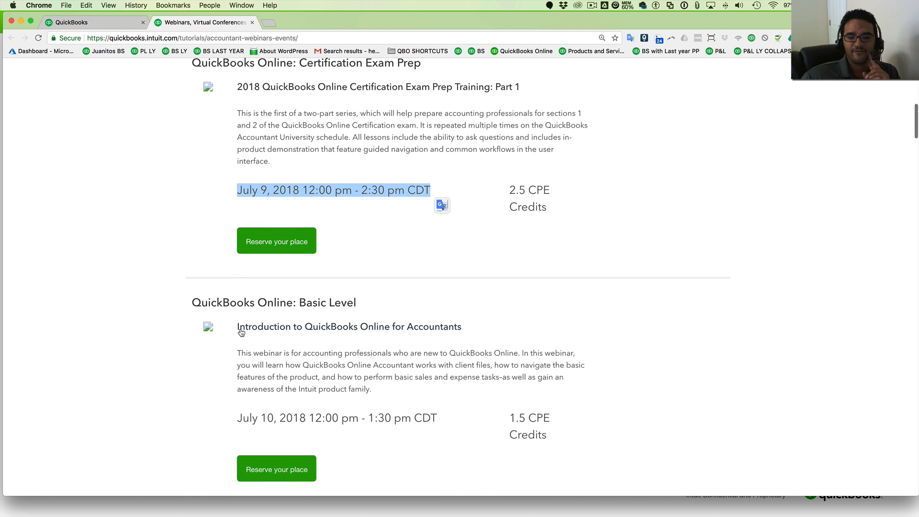
scroll(382, 332, "up", 2)
left_click_drag(475, 352, 181, 369)
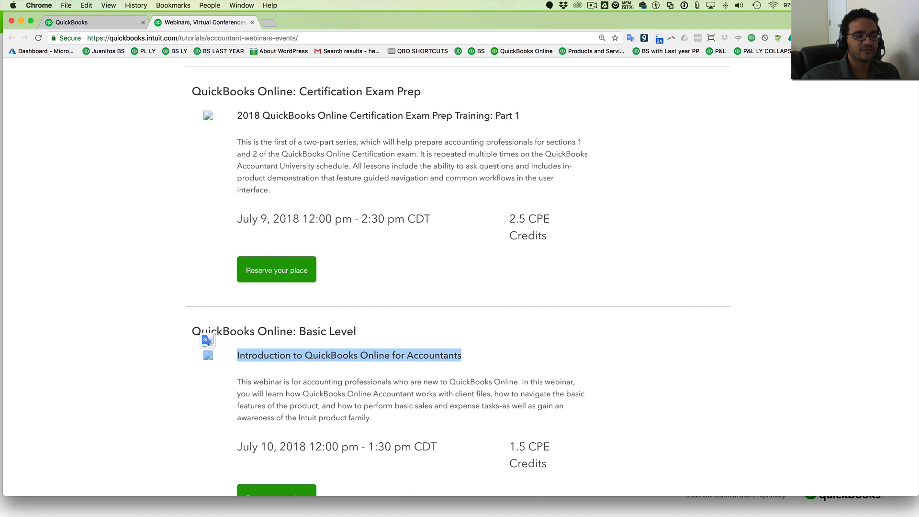
scroll(283, 310, "down", 5)
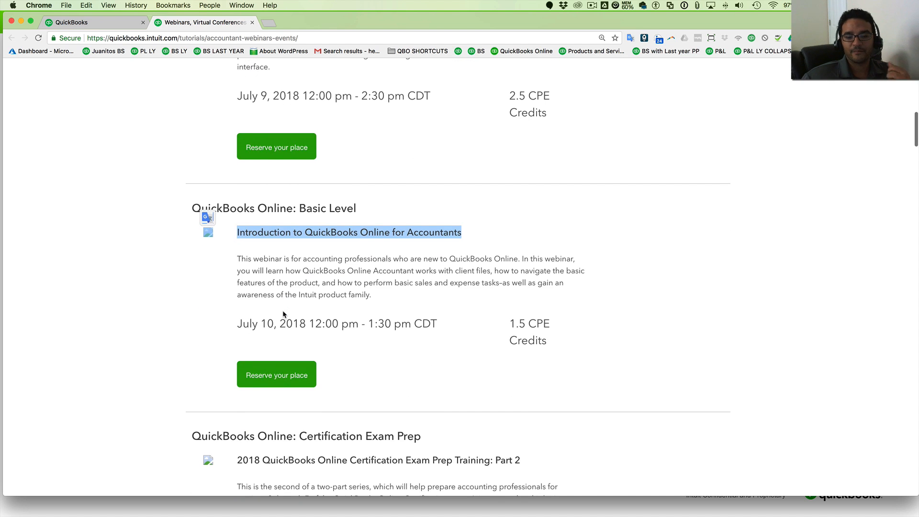
scroll(277, 309, "down", 4)
scroll(287, 311, "down", 15)
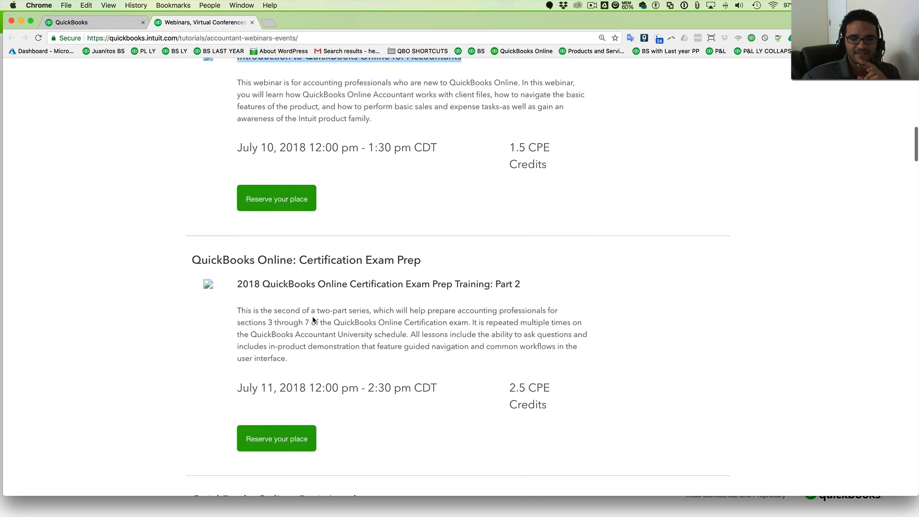
scroll(314, 319, "down", 20)
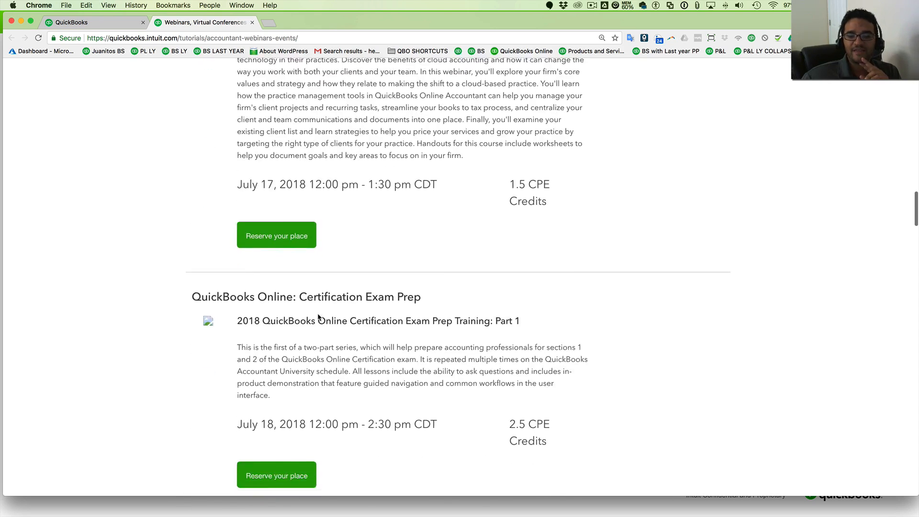
scroll(348, 153, "up", 20)
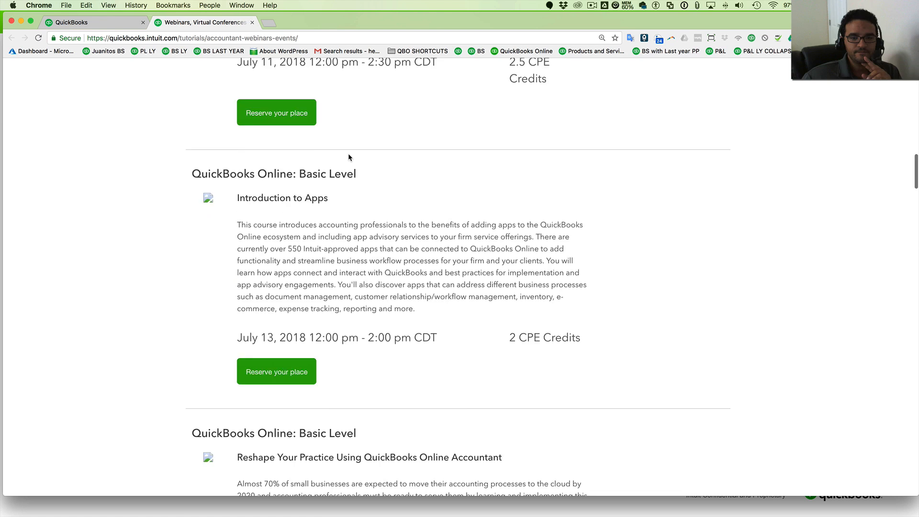
Show the Virtual Conference events and read the date and agenda of the Grow Your Practice conference.
left_click(449, 362)
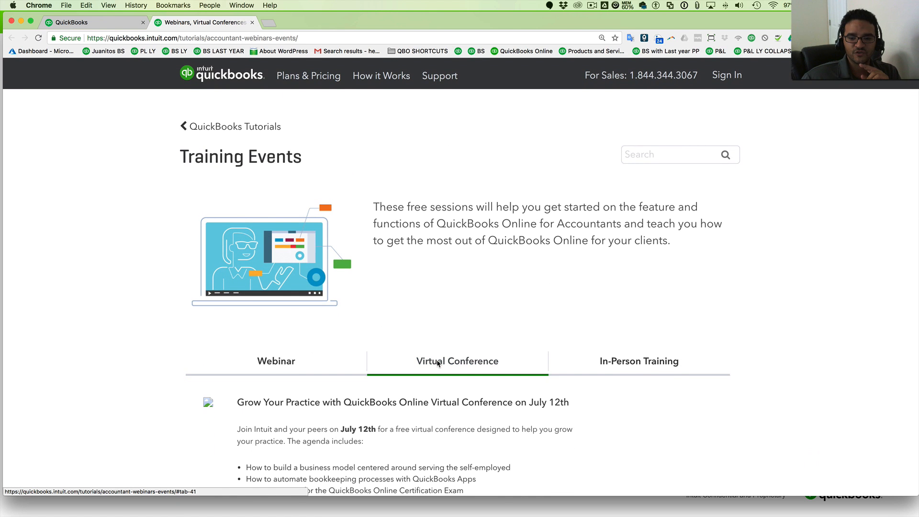
scroll(407, 376, "down", 5)
left_click_drag(340, 303, 377, 303)
scroll(388, 340, "down", 5)
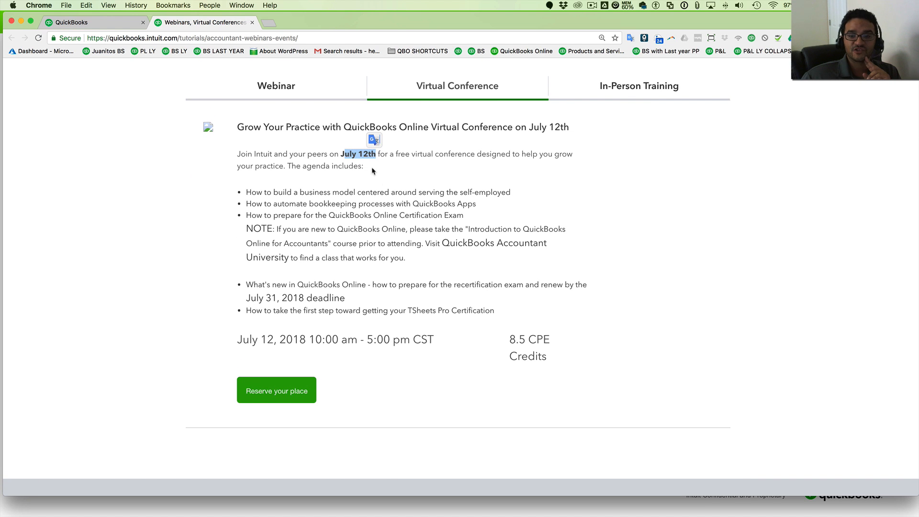
scroll(373, 168, "up", 3)
left_click(402, 232)
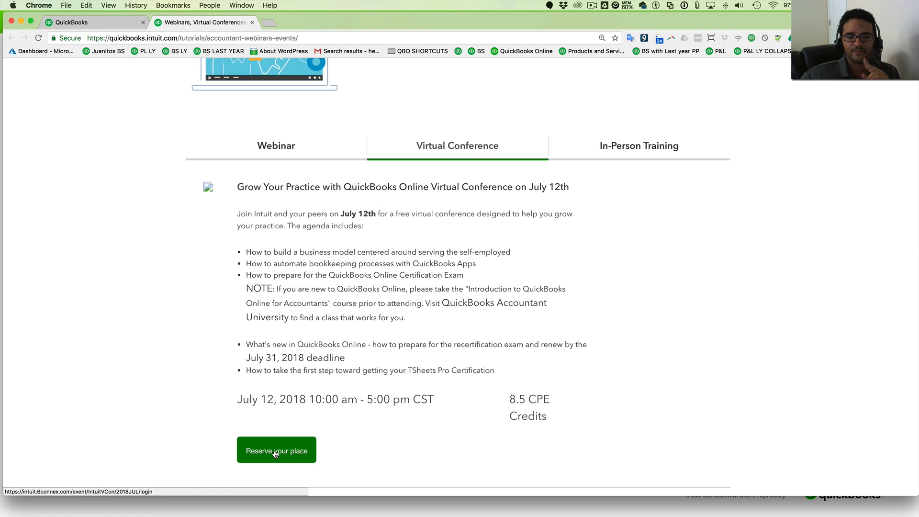
scroll(407, 271, "up", 1)
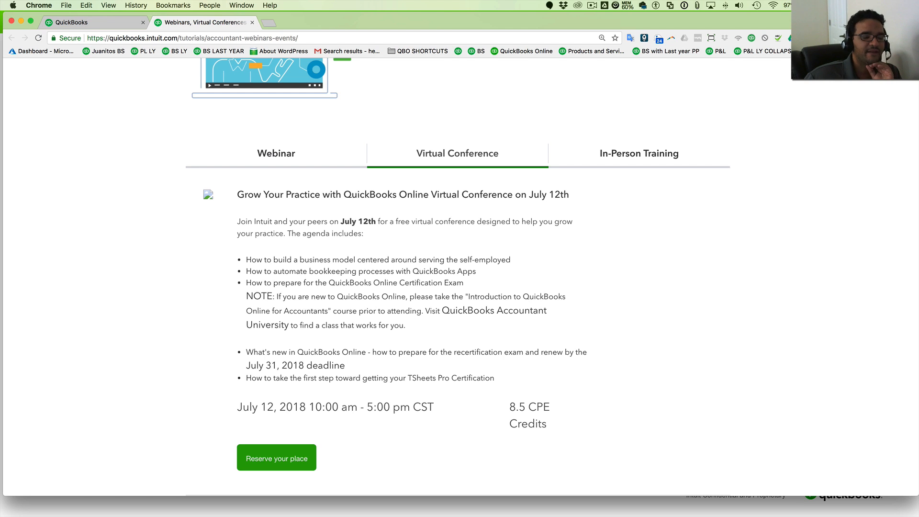
Show the In-Person Training events and examine the cities and dates of the Certified ProAdvisor courses.
left_click(639, 152)
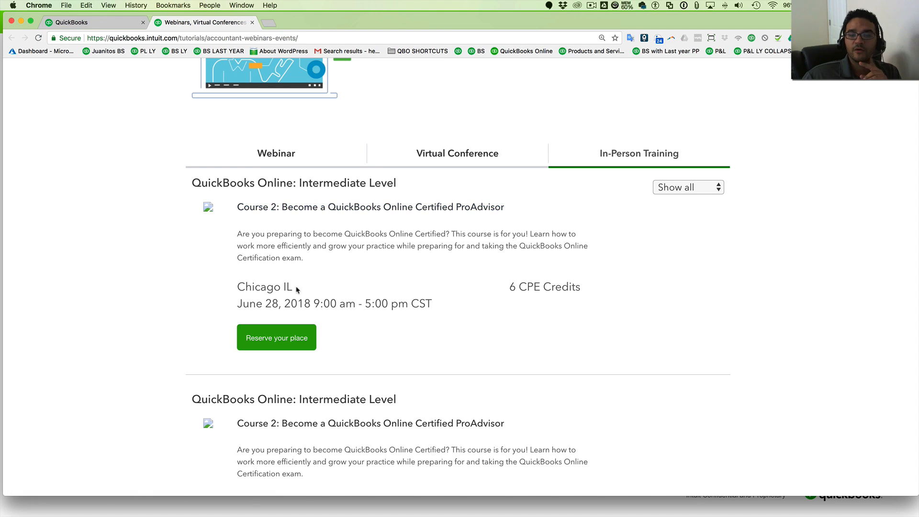
left_click_drag(235, 289, 298, 288)
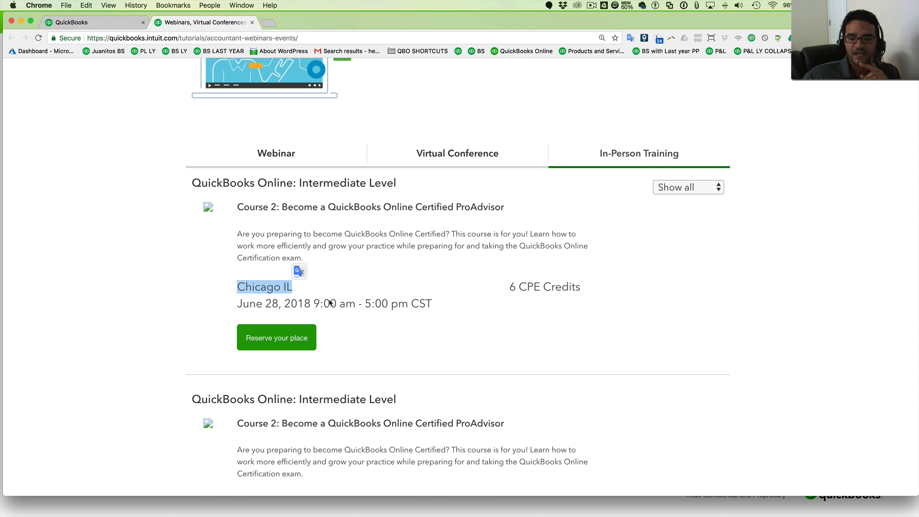
scroll(427, 348, "down", 3)
left_click_drag(236, 348, 330, 349)
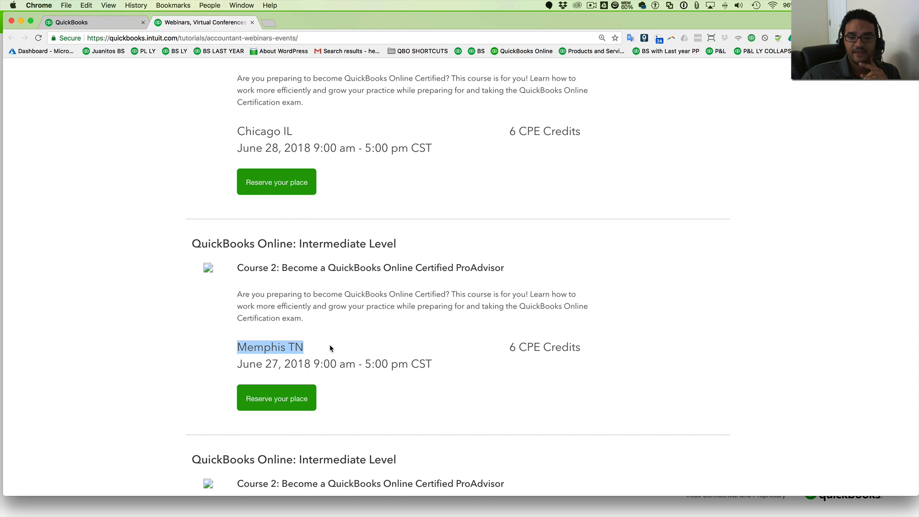
scroll(417, 369, "down", 3)
scroll(416, 373, "down", 2)
left_click_drag(236, 348, 316, 351)
scroll(316, 352, "down", 3)
scroll(335, 353, "down", 3)
scroll(386, 354, "up", 7)
scroll(386, 353, "up", 10)
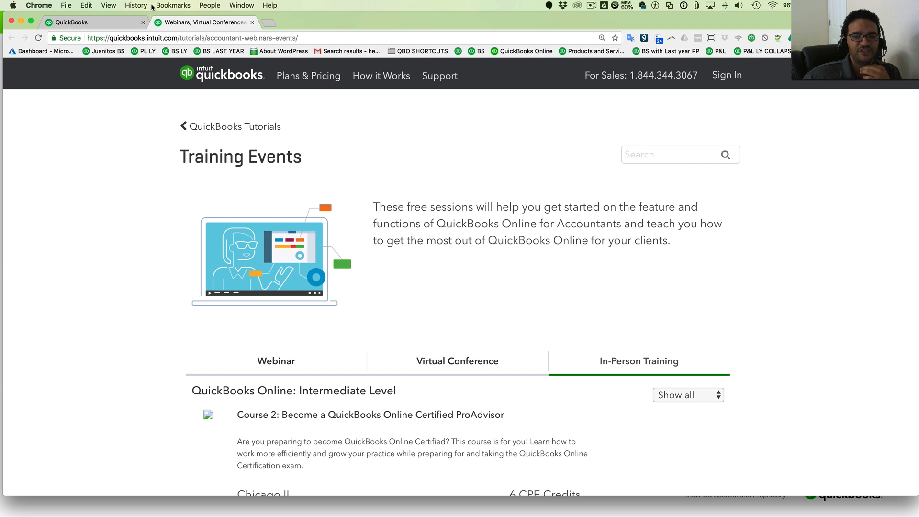
Load qbo.intuit.com in place of the Training Events page.
left_click(97, 22)
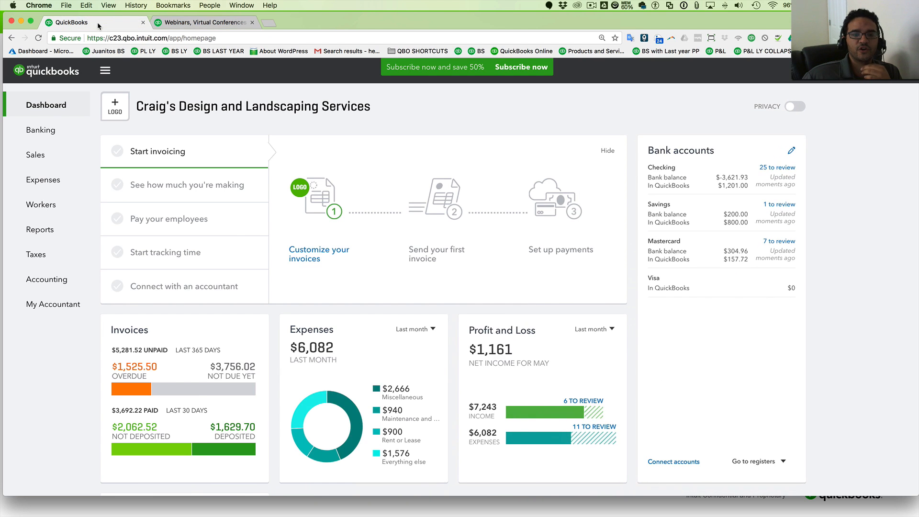
left_click(187, 22)
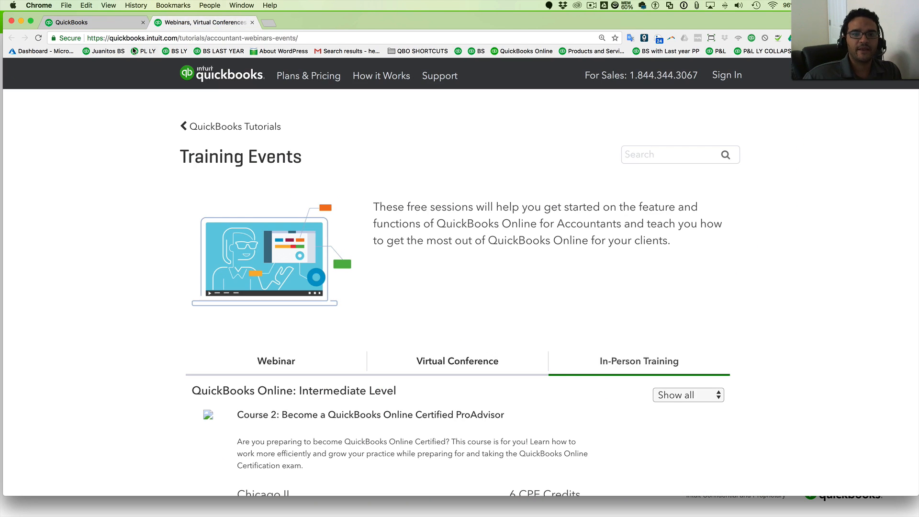
left_click(278, 40)
type("qbo")
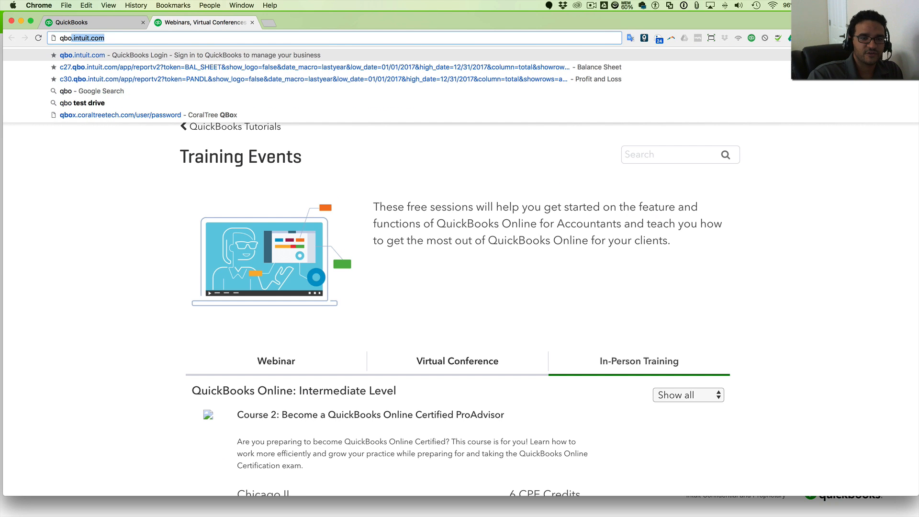
key("Return")
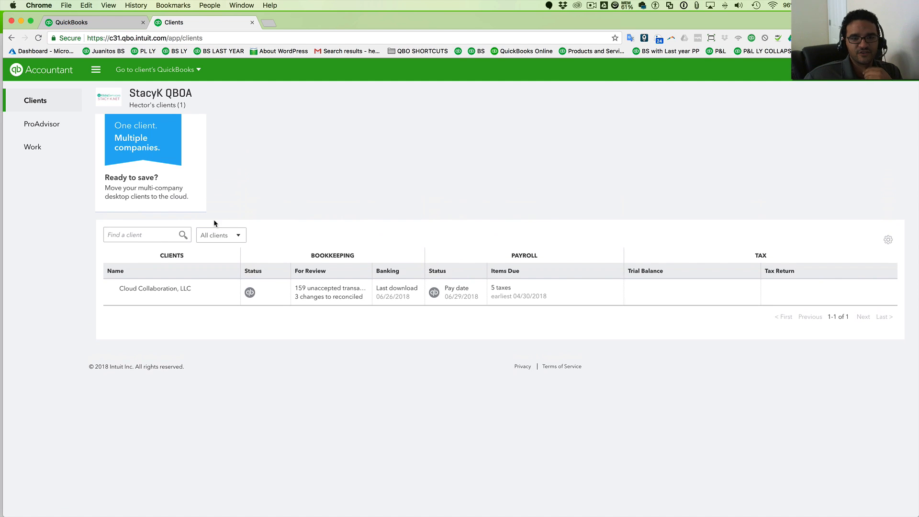
Switch the accountant company and open the Cloud Collaboration, LLC client file.
left_click(891, 70)
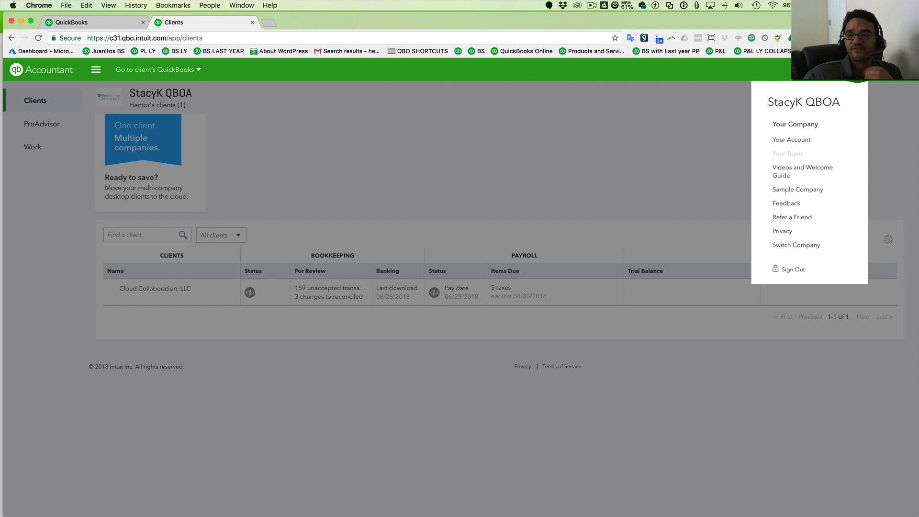
left_click(803, 247)
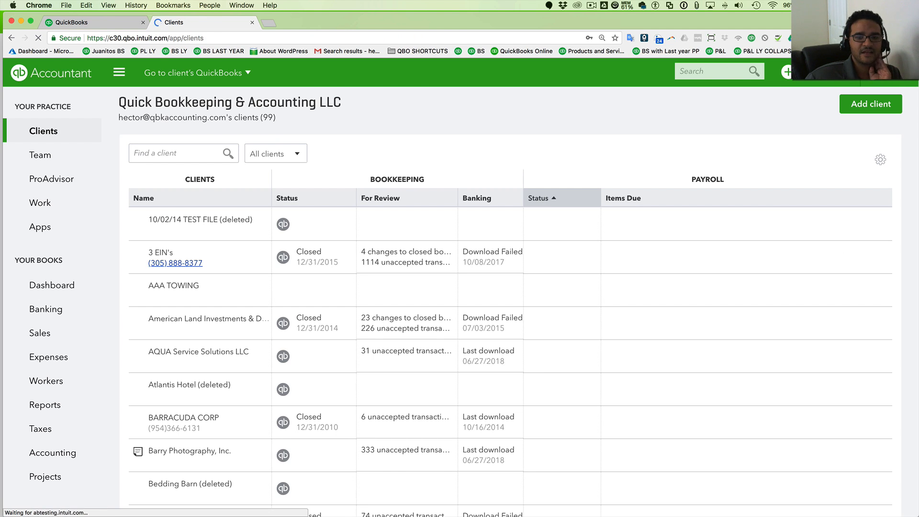
left_click(29, 186)
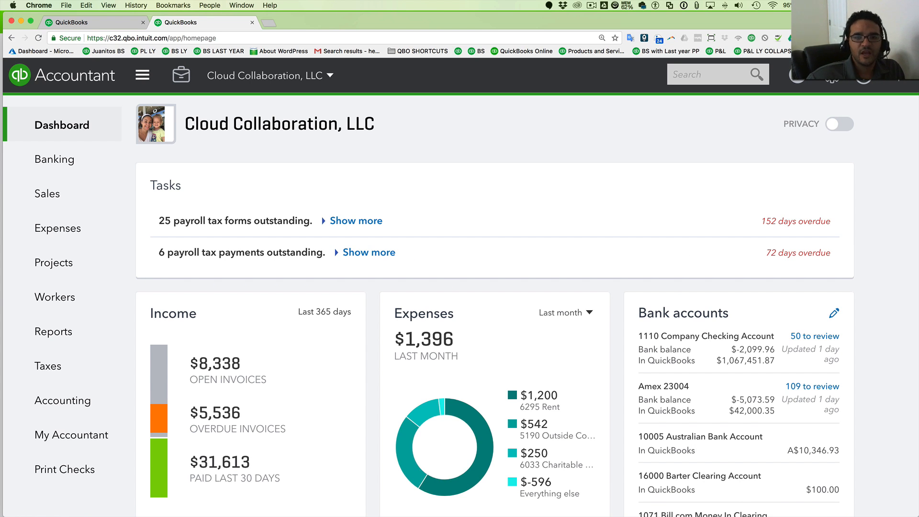
Examine the Accountant Tools list and the client switcher in the Cloud Collaboration, LLC file.
left_click(181, 76)
left_click(182, 78)
left_click(182, 78)
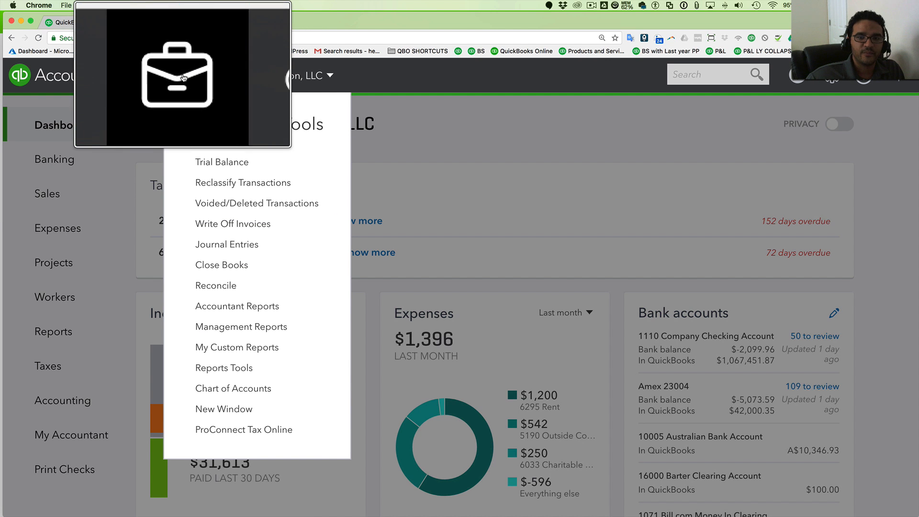
left_click(182, 78)
left_click(182, 78)
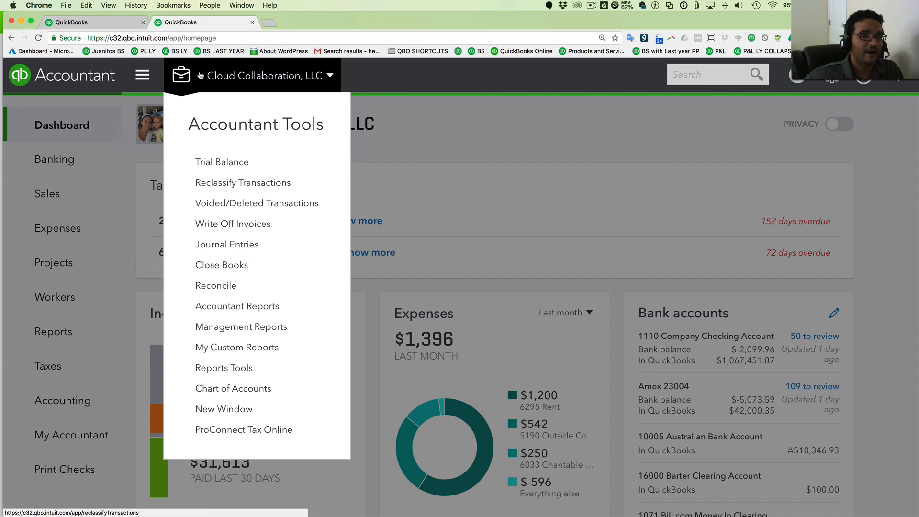
left_click(263, 73)
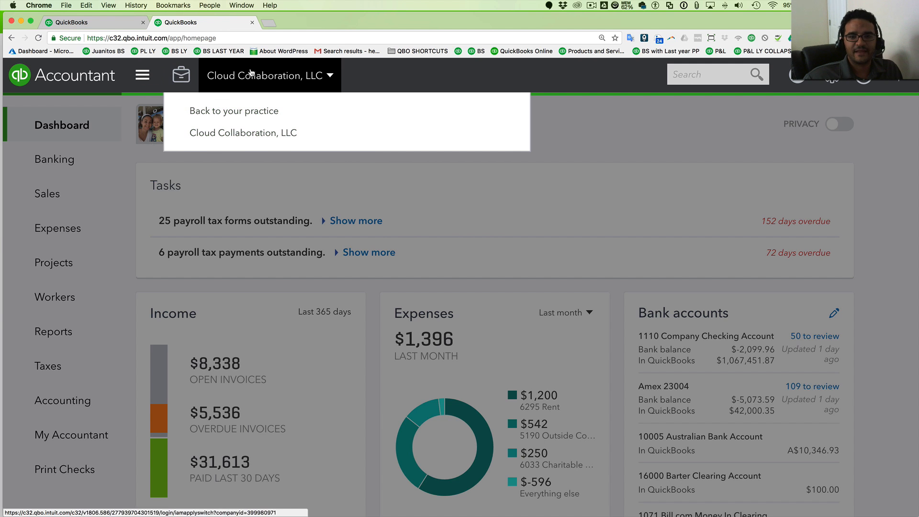
left_click(423, 78)
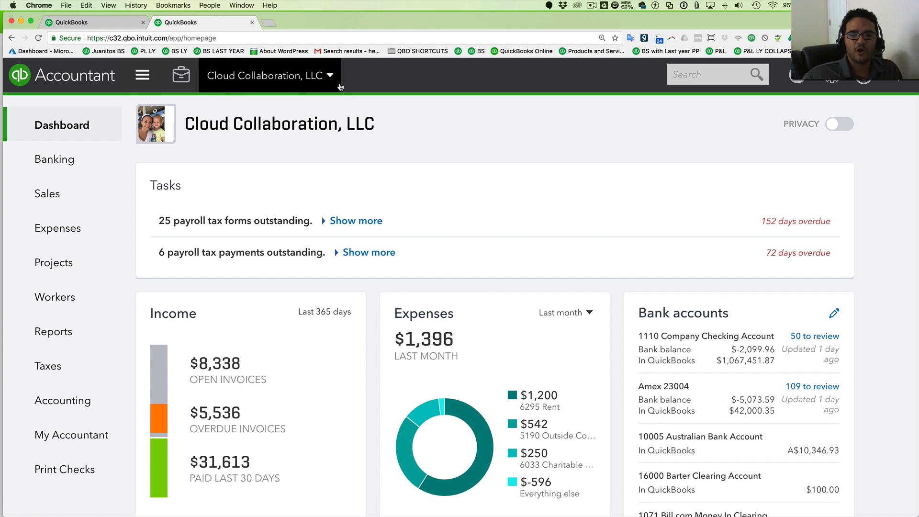
Return from the client file to the accountant practice and open its ProAdvisor training page.
key("alt+super+8")
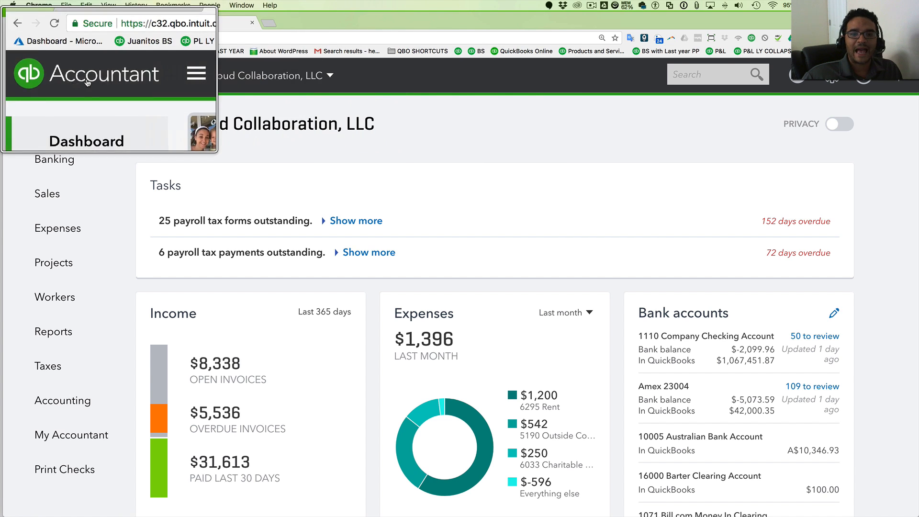
key("alt+super+8")
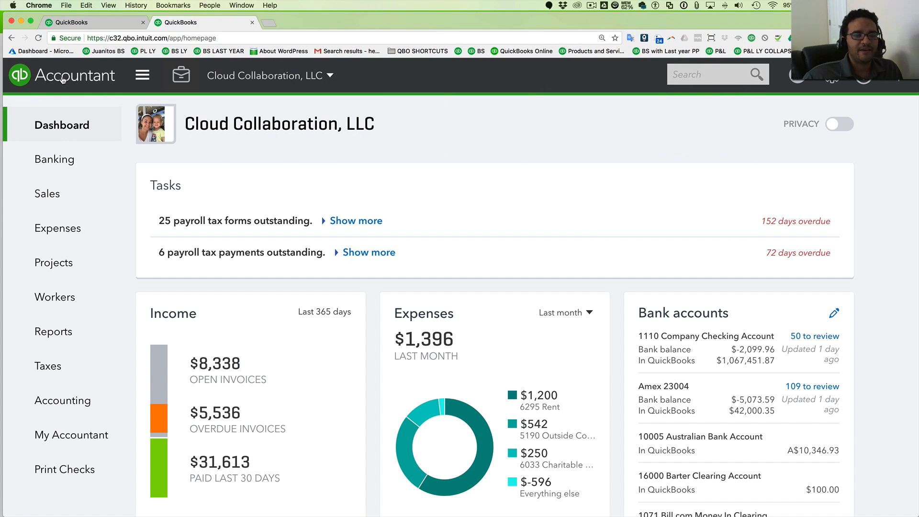
key("alt+super+8")
key("alt+super+8")
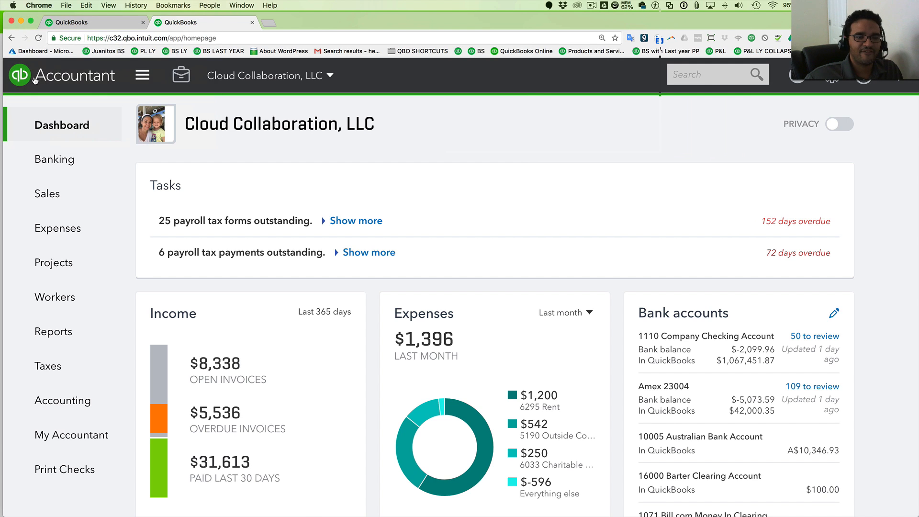
left_click(57, 80)
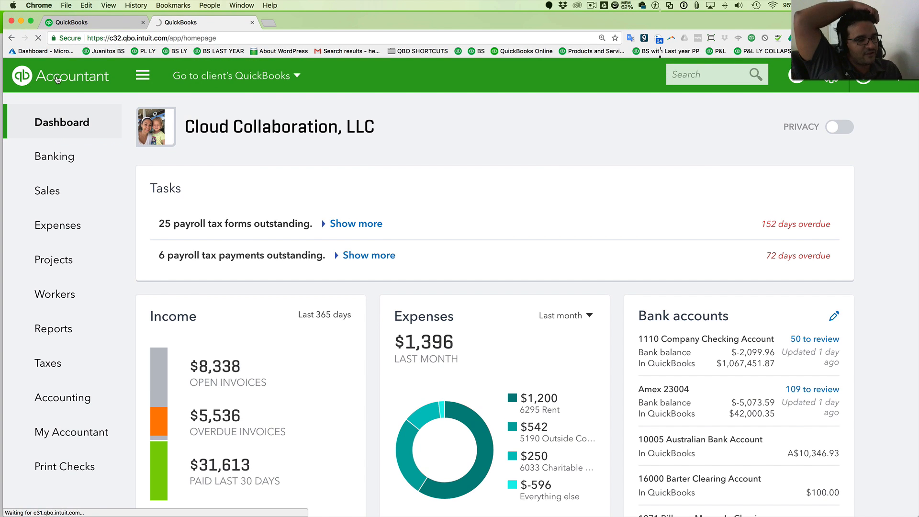
left_click(87, 23)
left_click(173, 22)
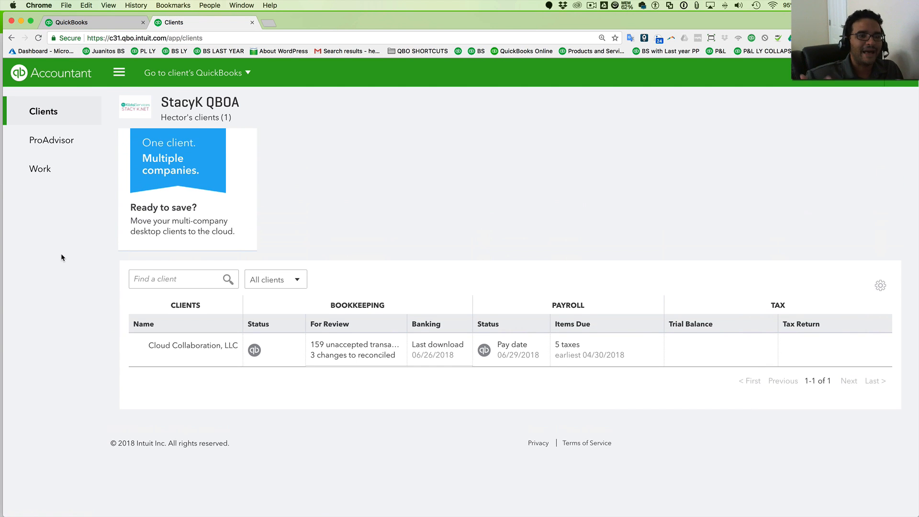
left_click(52, 141)
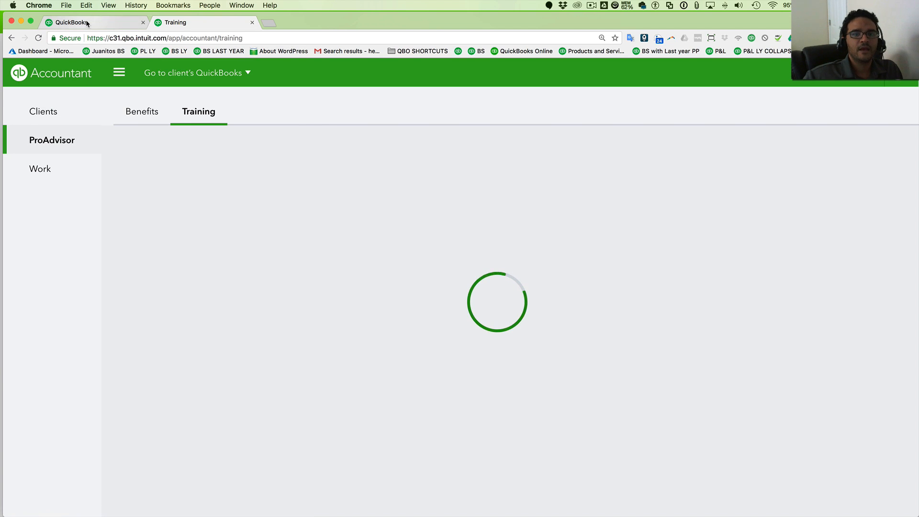
Look through the Banking, Sales and Expenses pages of the Craig's Design and Landscaping Services sample company.
left_click(87, 23)
left_click_drag(334, 23, 335, 24)
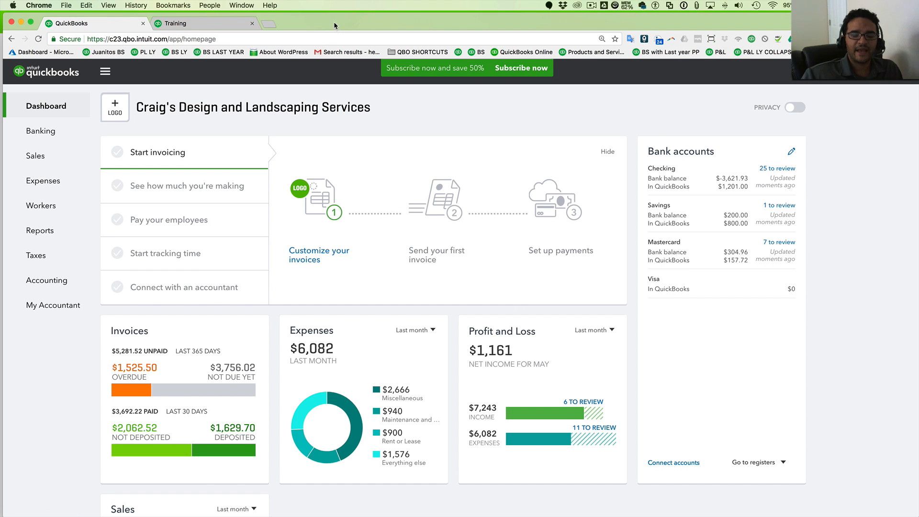
left_click(43, 134)
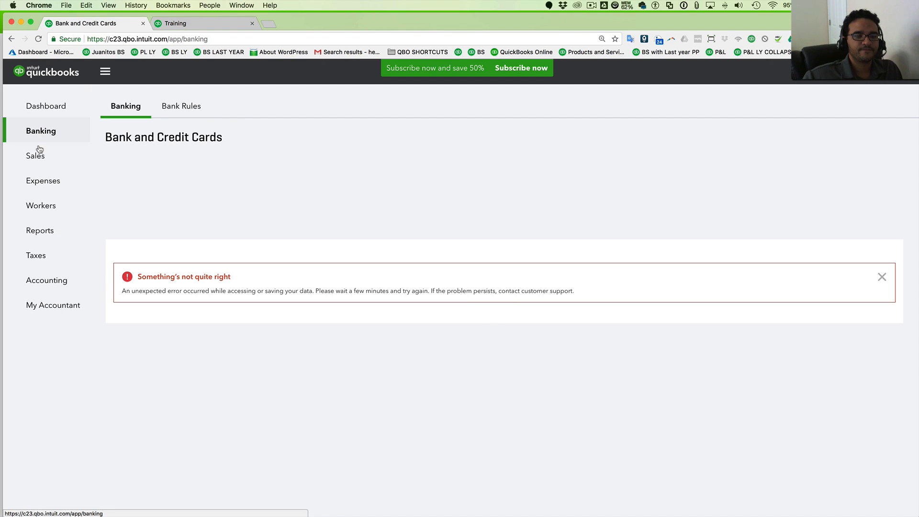
left_click(38, 160)
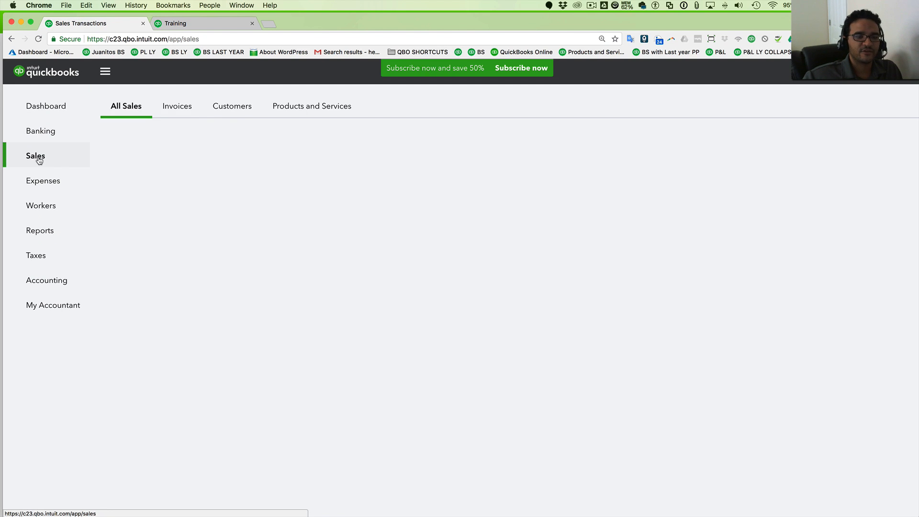
left_click(43, 186)
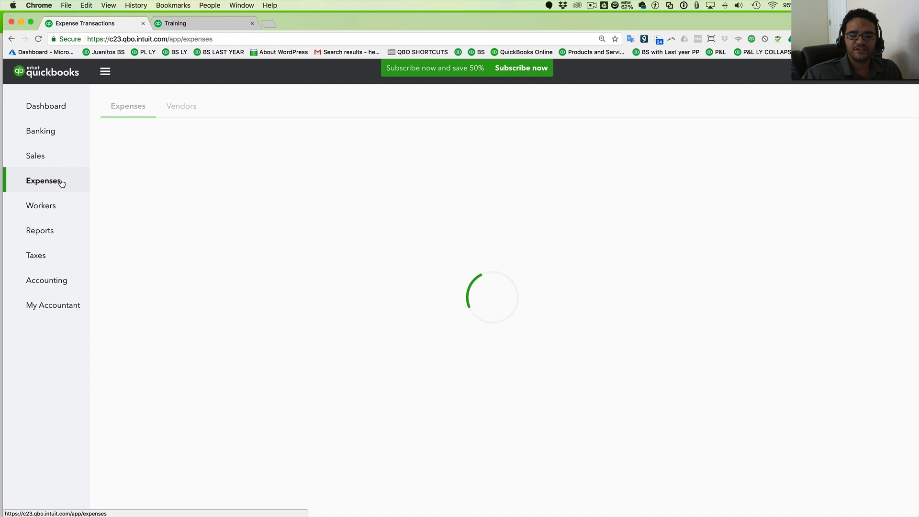
left_click(826, 71)
left_click(829, 76)
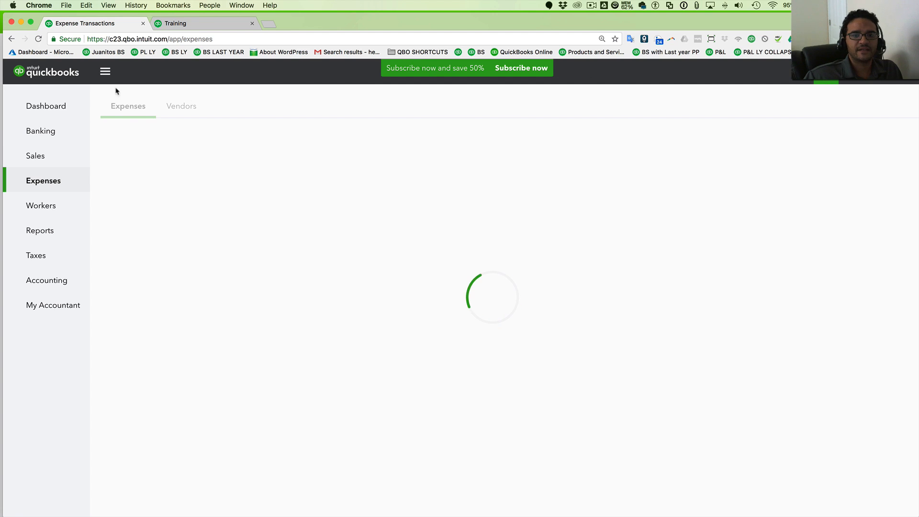
Switch back to the accountant practice and open the Cloud Collaboration, LLC client file.
left_click(162, 23)
left_click(192, 72)
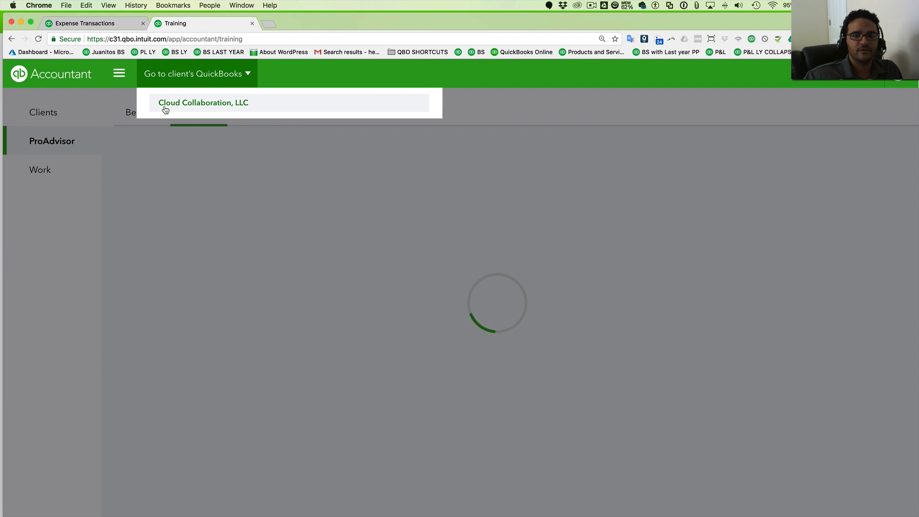
left_click(172, 101)
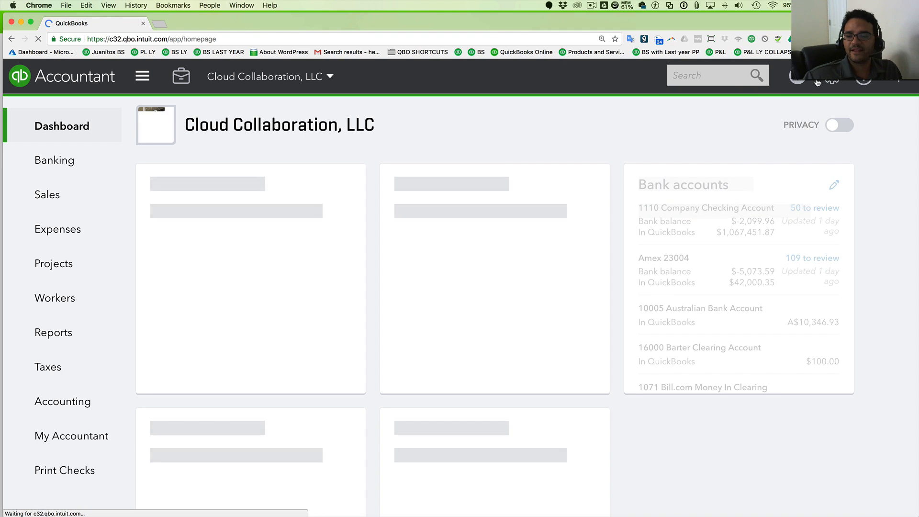
Review the Create list and the company settings list, and open the Manage Users page.
left_click(799, 79)
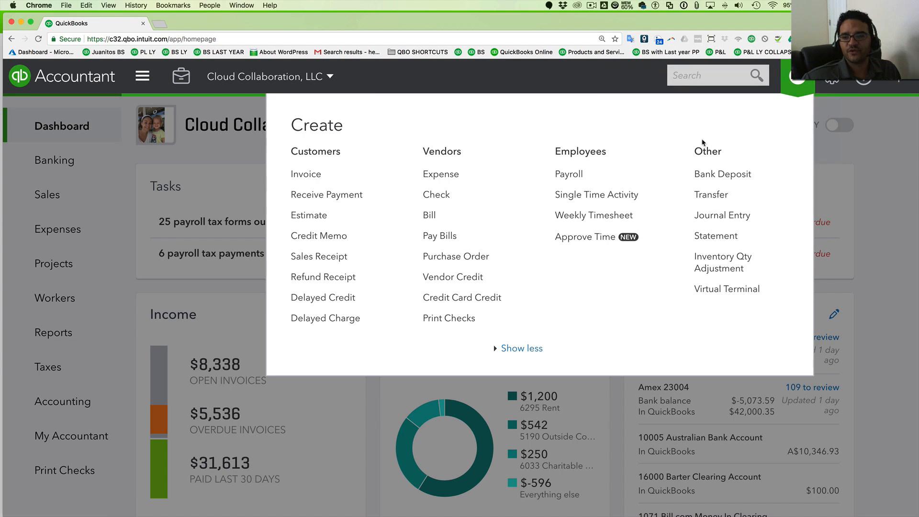
left_click(833, 77)
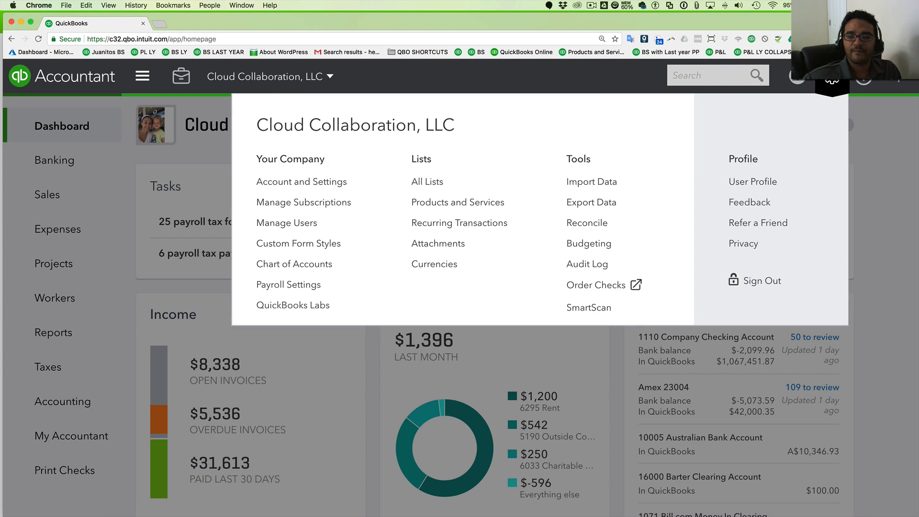
left_click(832, 81)
left_click(832, 80)
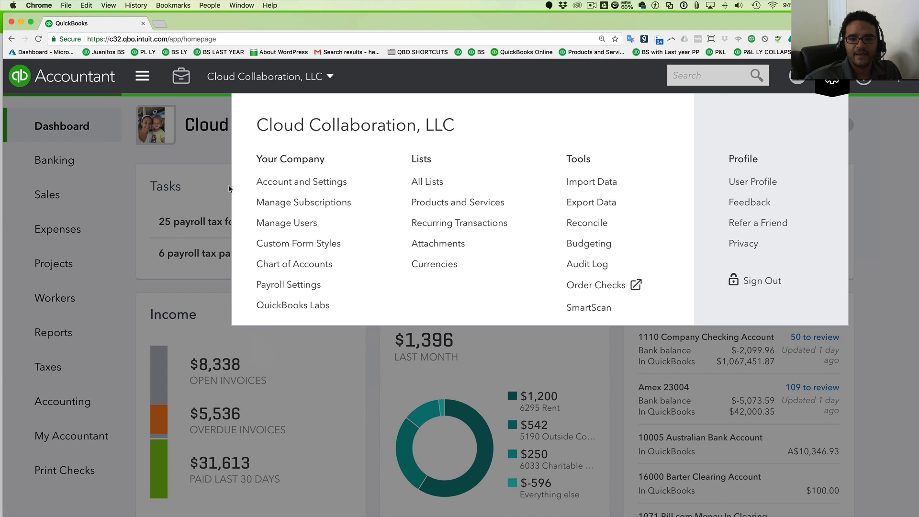
left_click(301, 222)
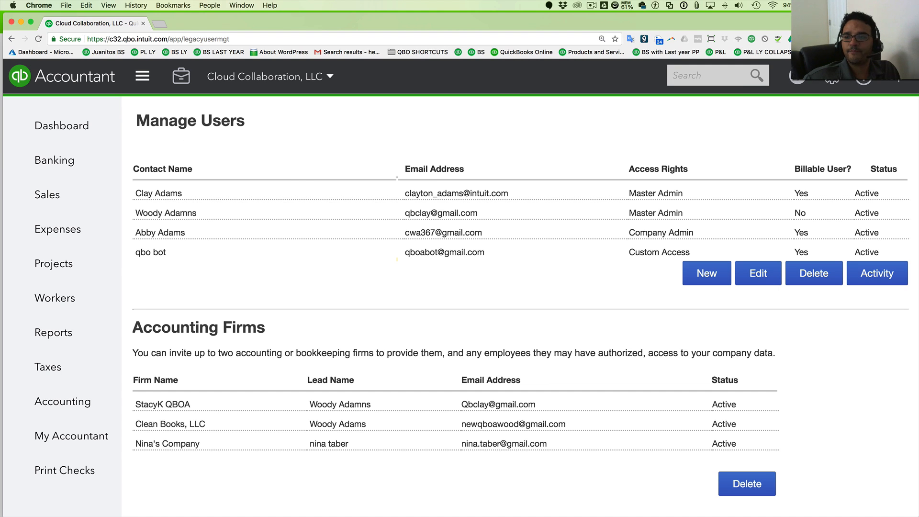
Display the keyboard shortcuts reference, highlight its shortcut table and the Invoice entry, and close it.
left_click(797, 77)
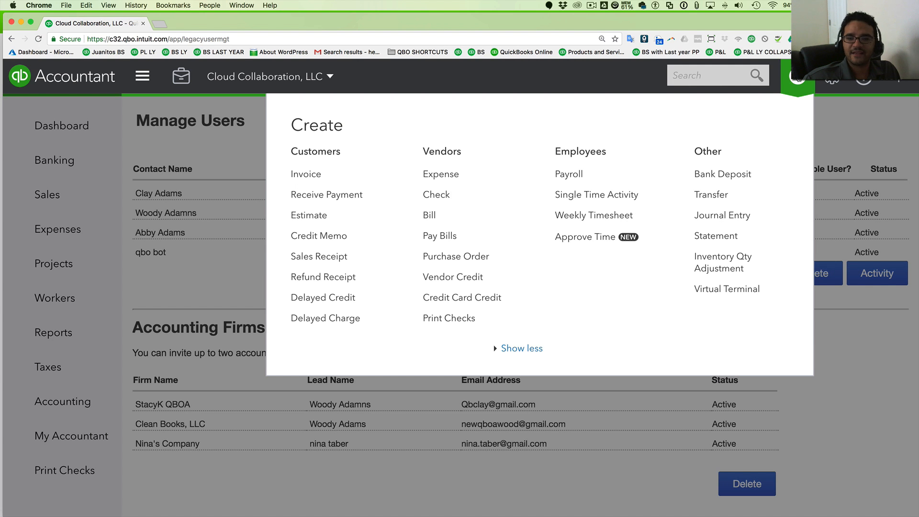
left_click(799, 78)
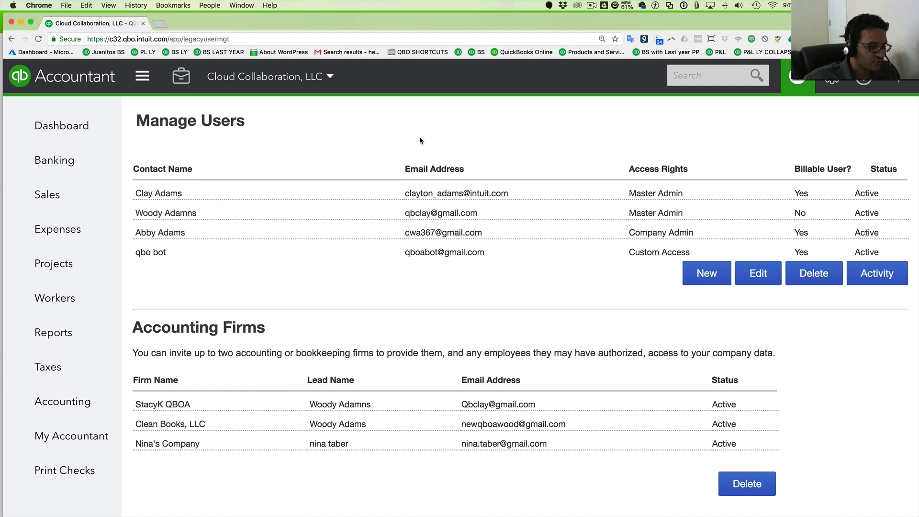
key("ctrl+alt+slash")
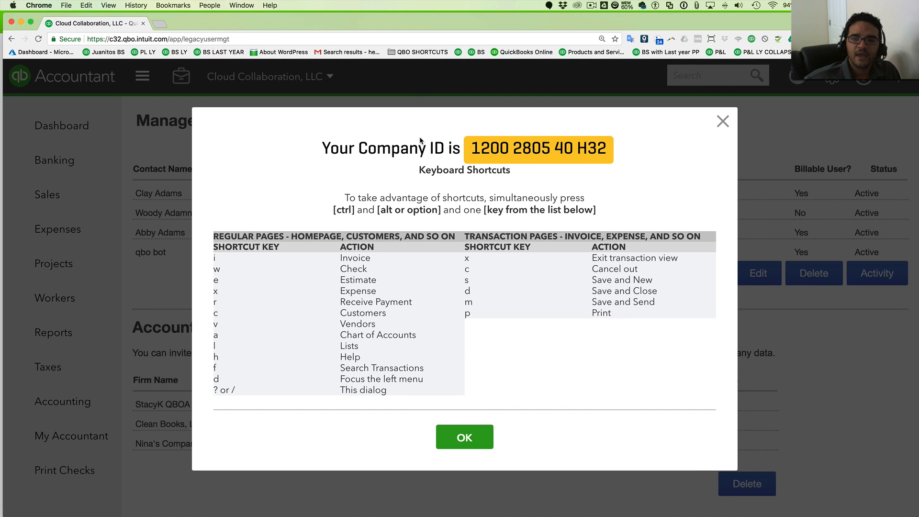
left_click_drag(215, 236, 677, 372)
left_click(520, 368)
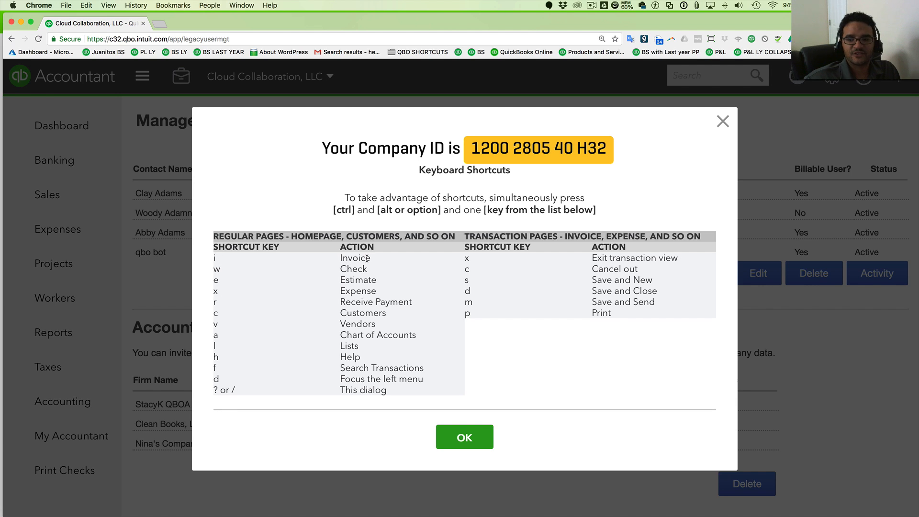
left_click_drag(370, 258, 203, 259)
left_click(467, 443)
Open a blank invoice form, dismiss its Google Calendar suggestion, and leave the form without saving.
left_click(799, 93)
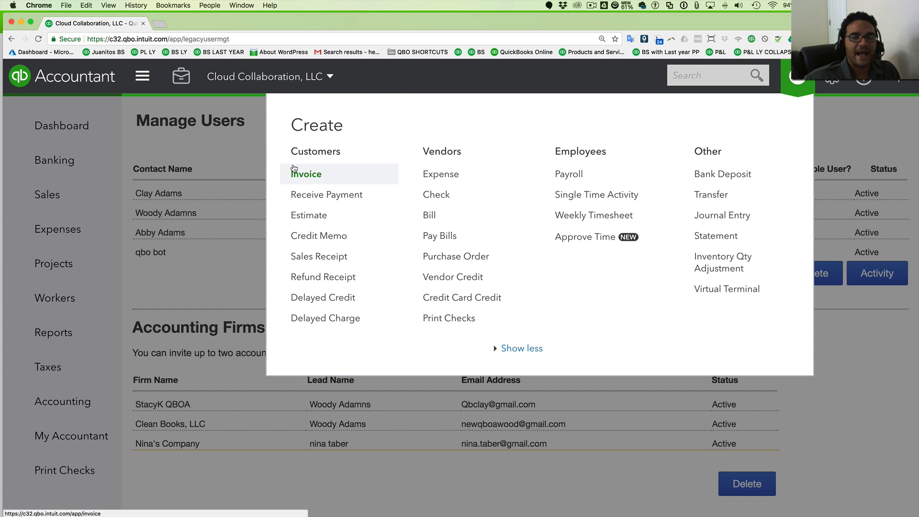
left_click(249, 144)
key("ctrl+alt+i")
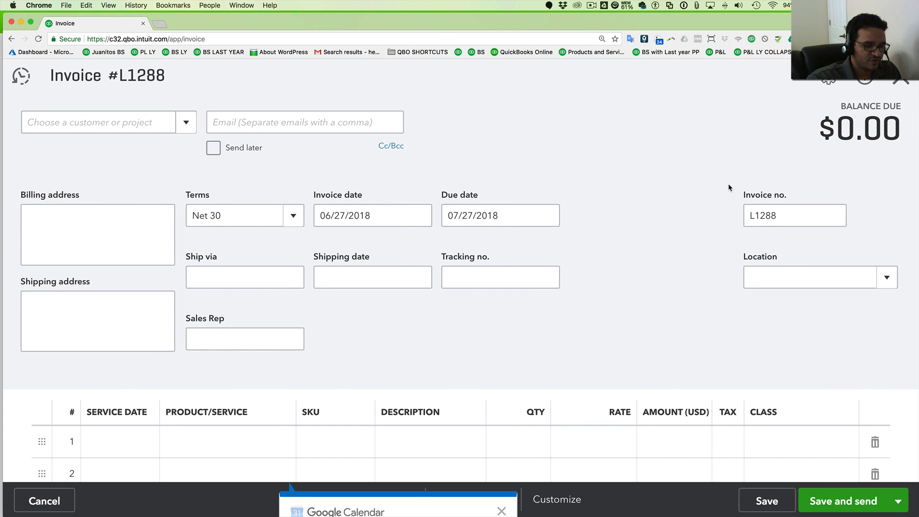
key("super+minus")
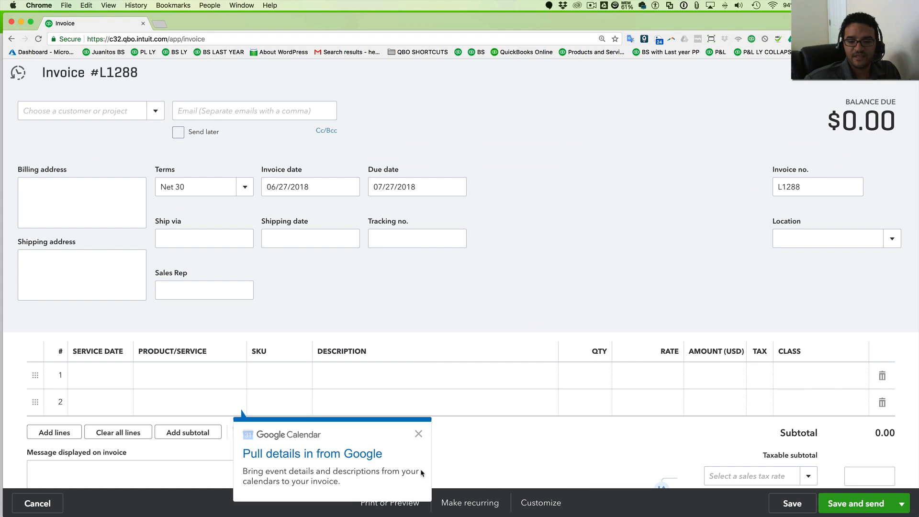
left_click(418, 434)
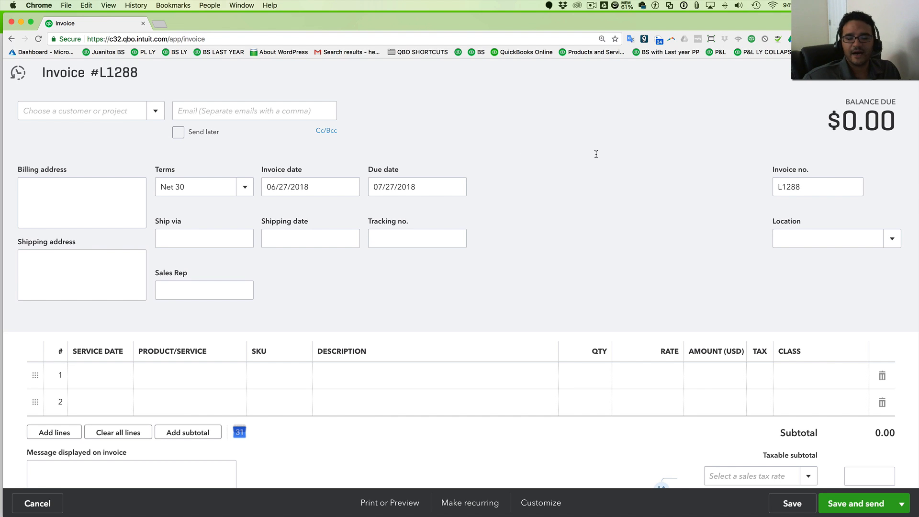
left_click(902, 72)
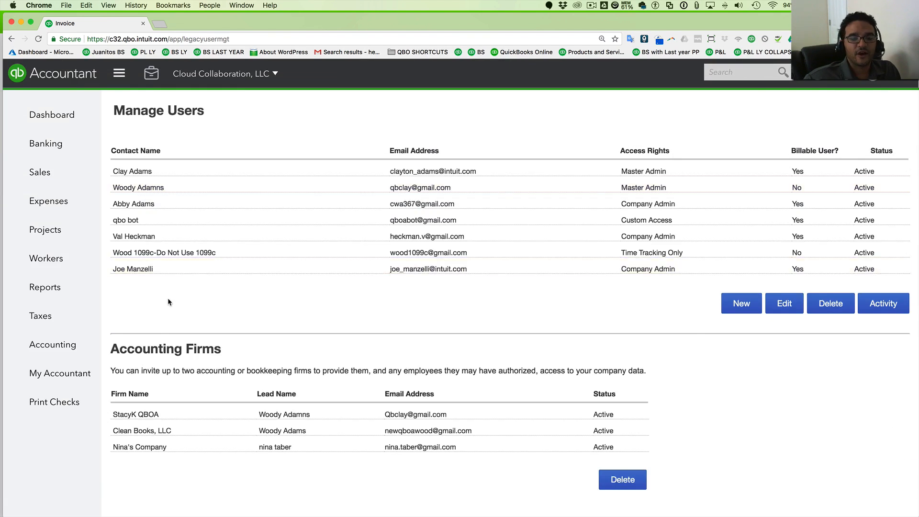
Open the Chart of Accounts and examine the account numbers, names, types and detail types in the list.
left_click(50, 347)
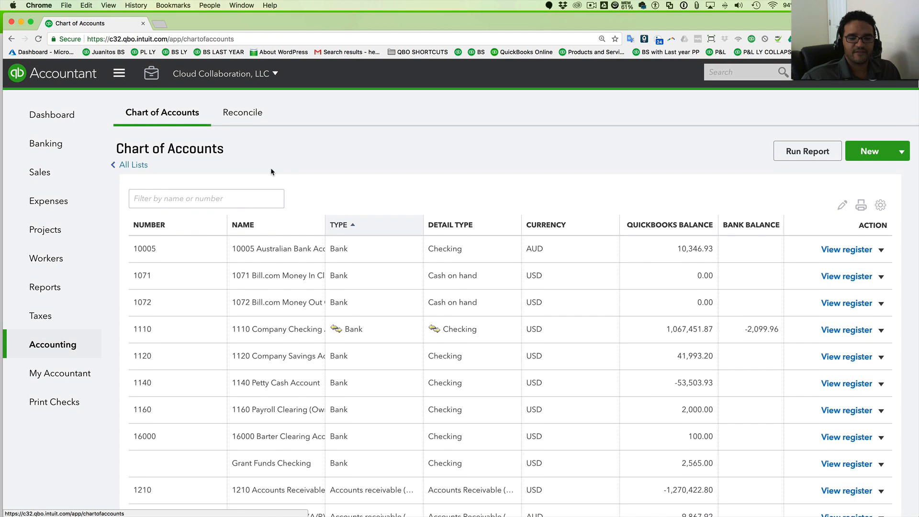
scroll(368, 324, "down", 3)
scroll(368, 325, "up", 3)
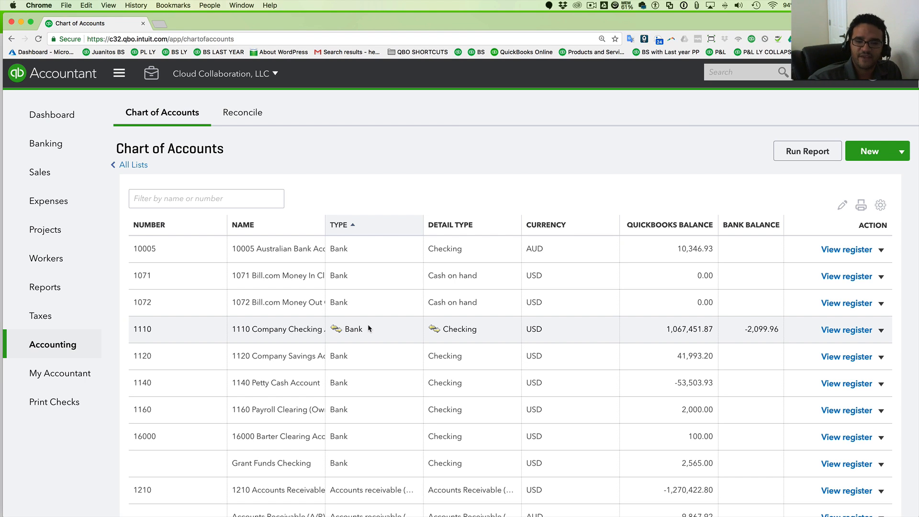
scroll(866, 148, "down", 5)
scroll(870, 148, "up", 5)
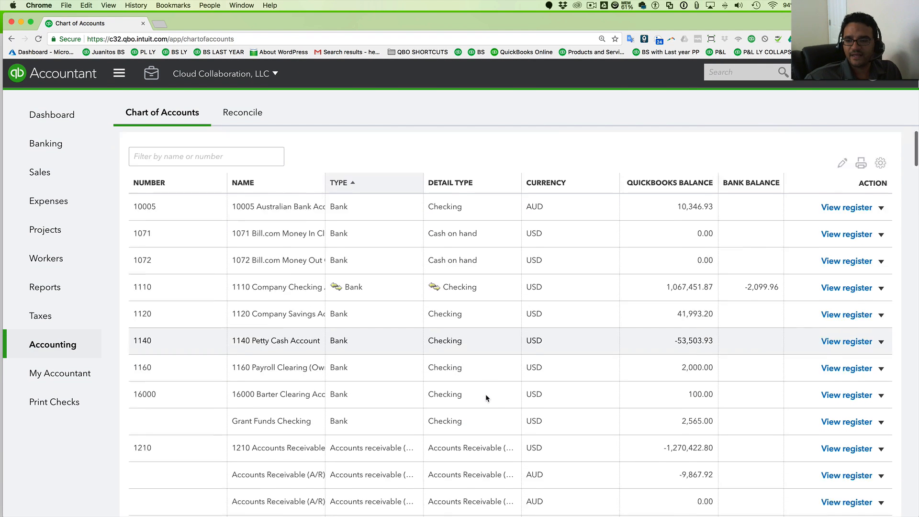
scroll(485, 395, "down", 10)
scroll(485, 394, "down", 2)
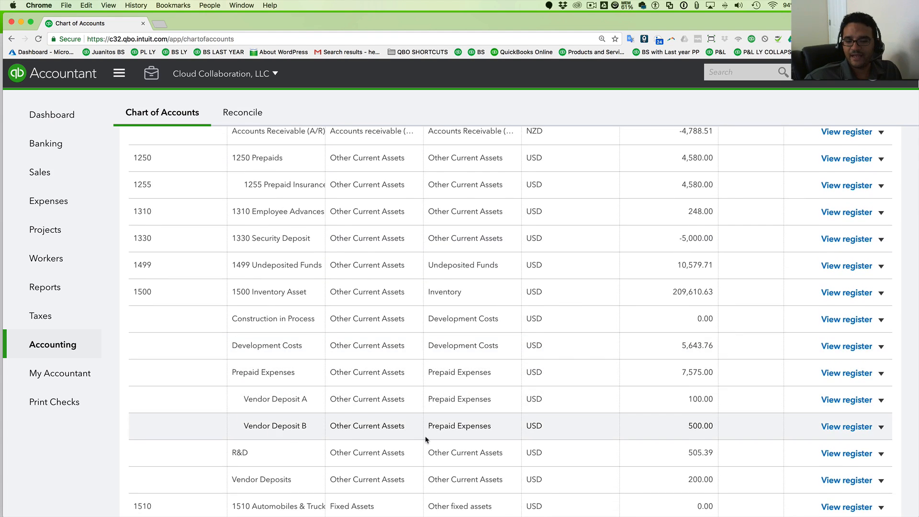
scroll(424, 437, "down", 6)
scroll(341, 432, "down", 13)
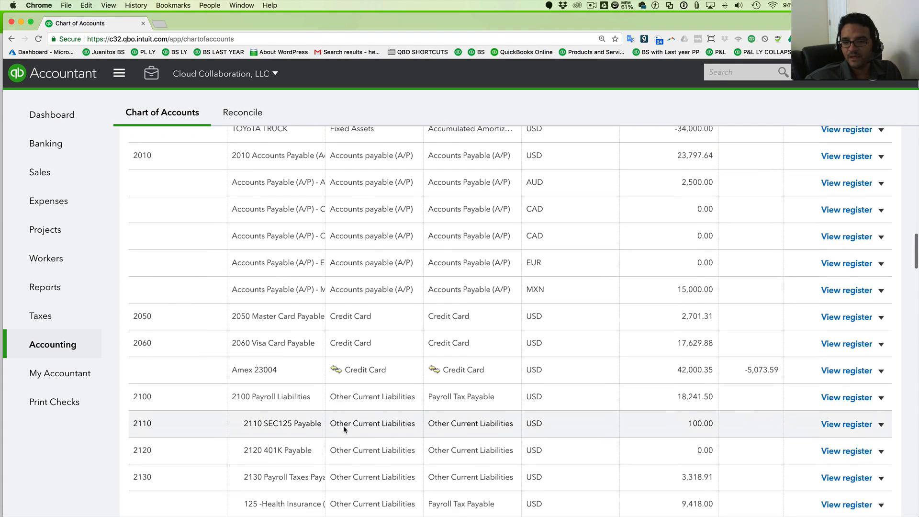
Try to delete the Rental Tax Agency Payable account from the chart of accounts.
scroll(353, 425, "down", 7)
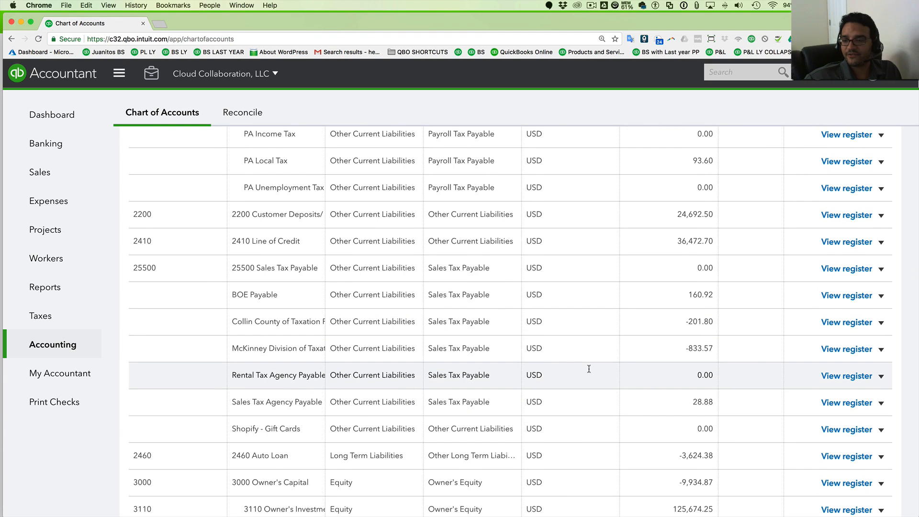
scroll(879, 379, "down", 2)
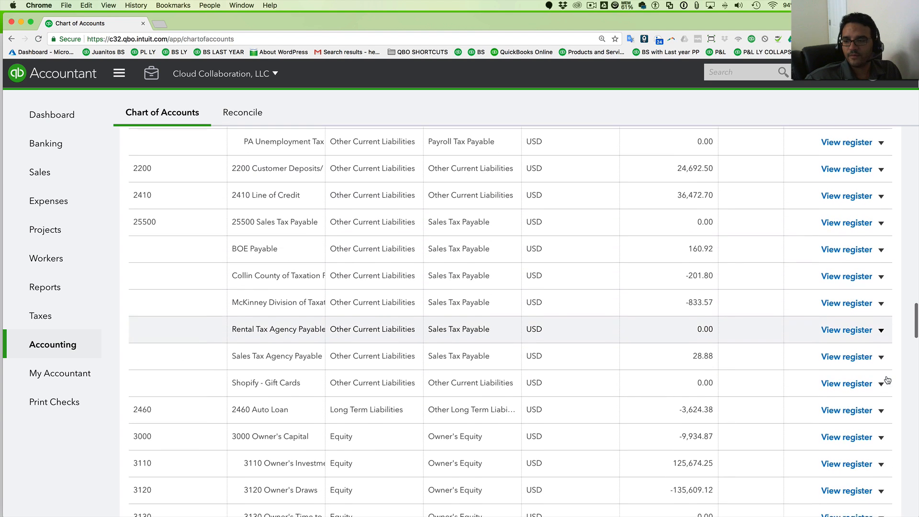
left_click(881, 332)
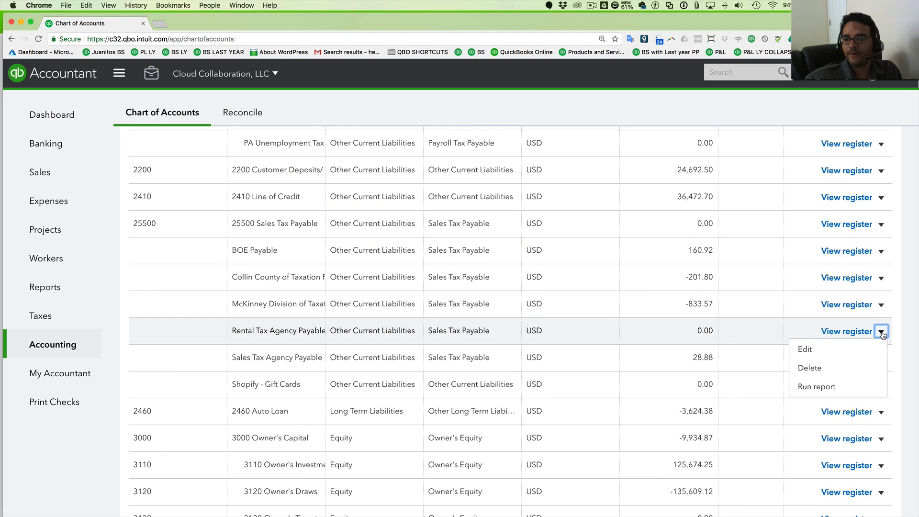
left_click(819, 369)
left_click(532, 320)
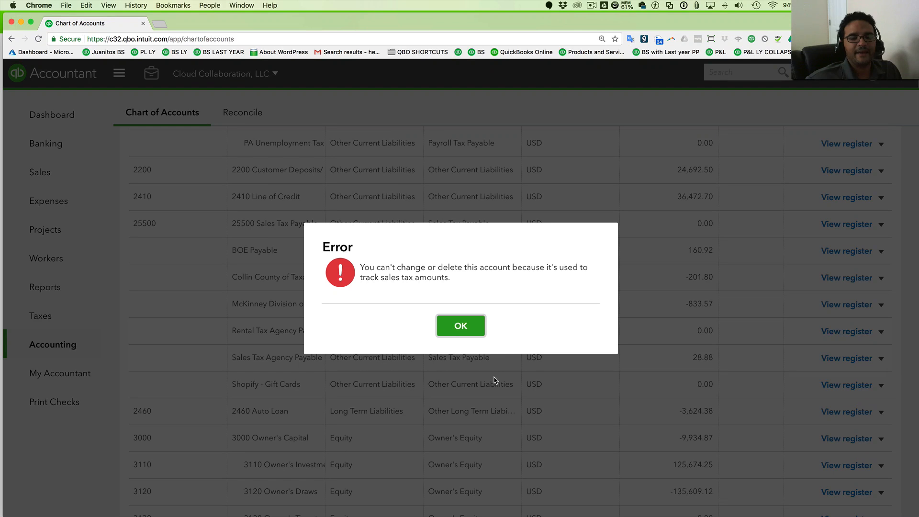
left_click(469, 334)
Try to delete the Billable Expense Income account from the chart of accounts.
scroll(423, 424, "down", 15)
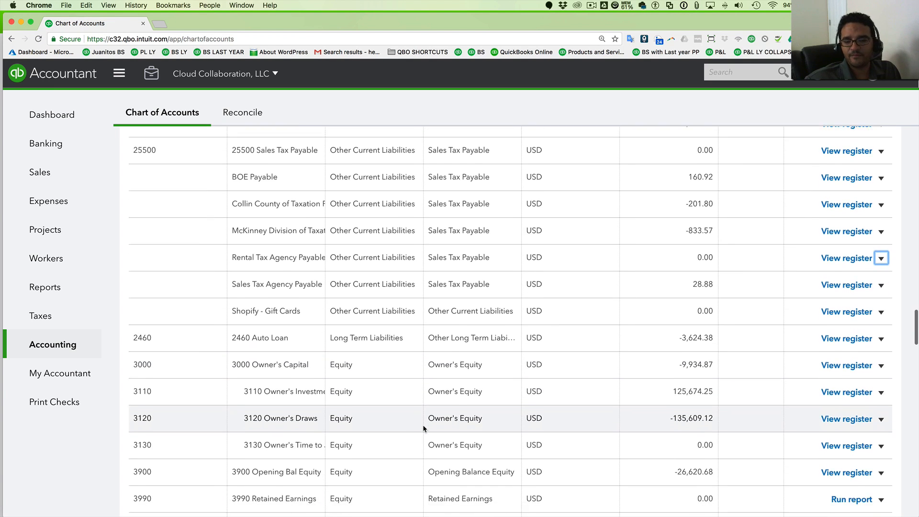
scroll(428, 423, "down", 2)
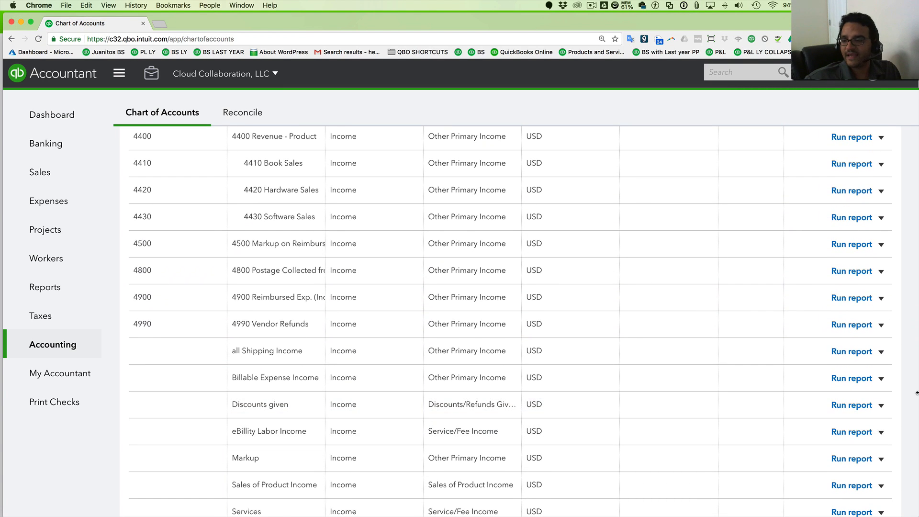
left_click(881, 379)
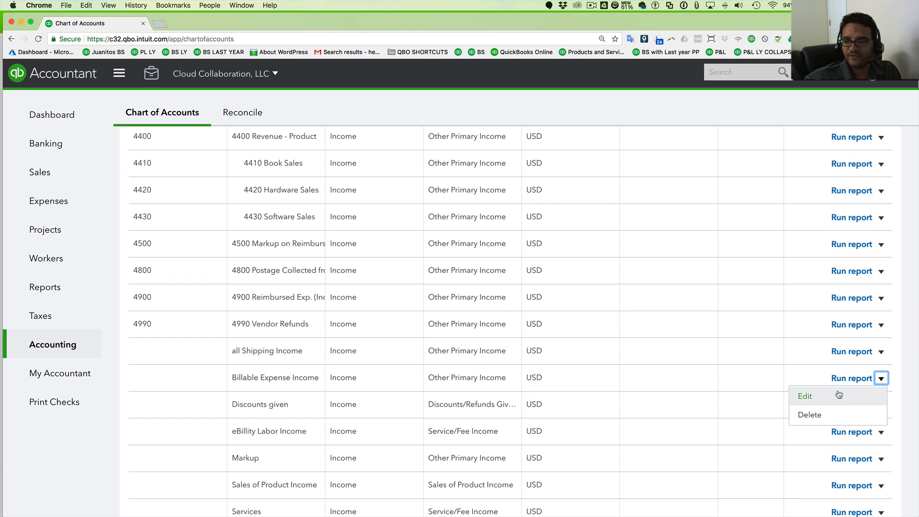
left_click(806, 415)
left_click(528, 323)
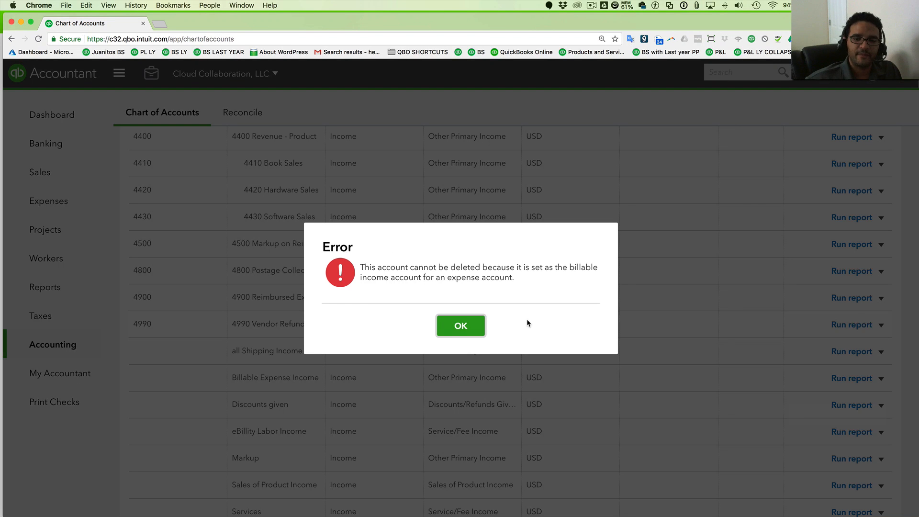
left_click(462, 326)
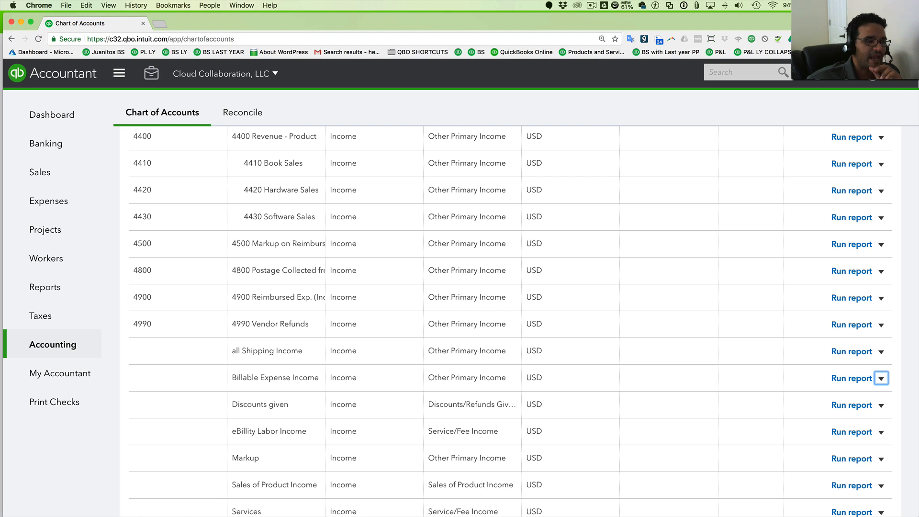
Return to the Cloud Collaboration, LLC dashboard.
left_click(48, 116)
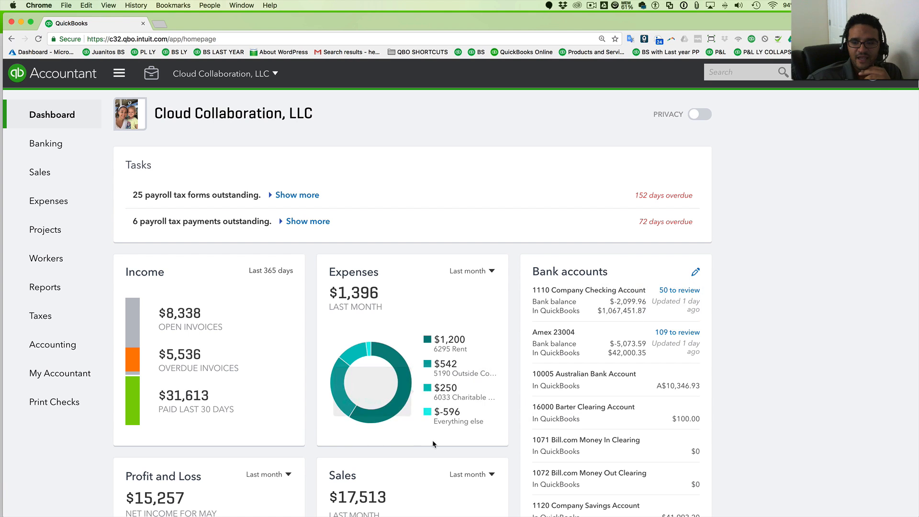
Look over the dashboard's income, expenses, profit and loss, sales and bank accounts cards.
scroll(622, 359, "down", 5)
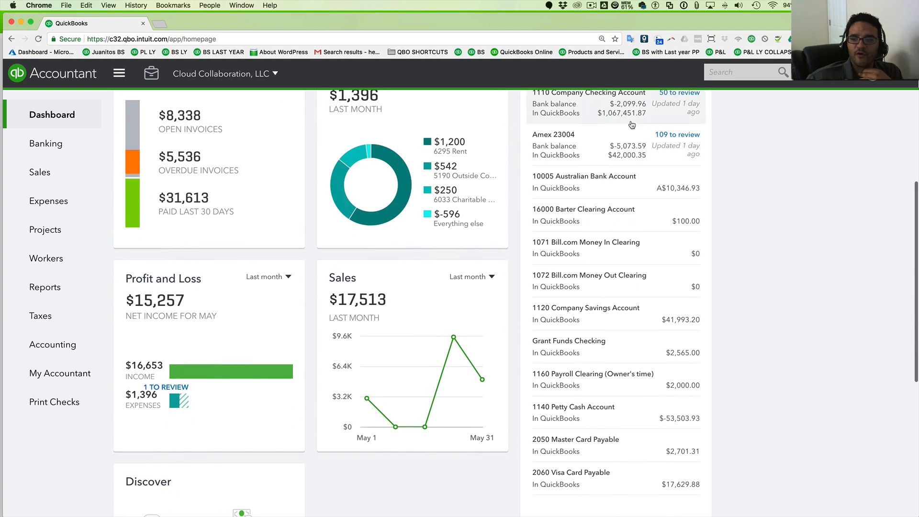
scroll(621, 432, "up", 2)
scroll(620, 429, "down", 5)
scroll(619, 426, "up", 7)
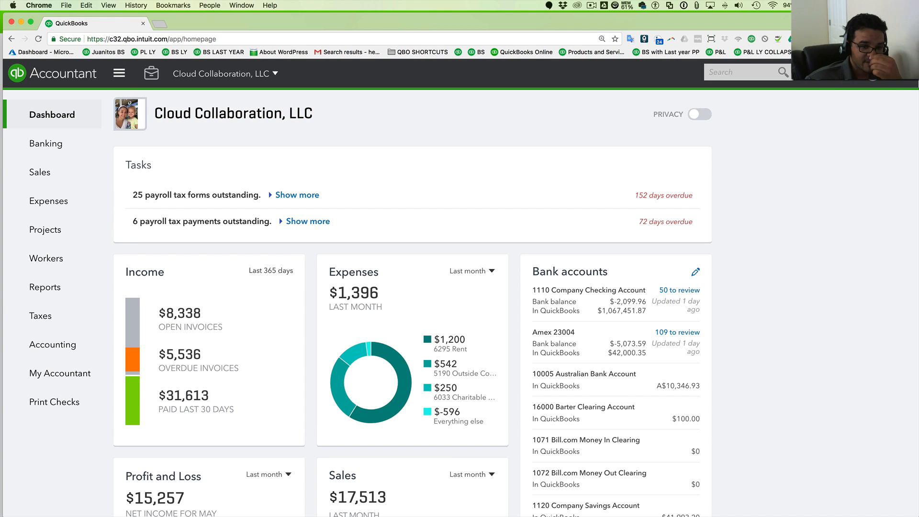
Open the Reports page and collapse the Favorites, Business overview and Who owes you report groups.
left_click(48, 287)
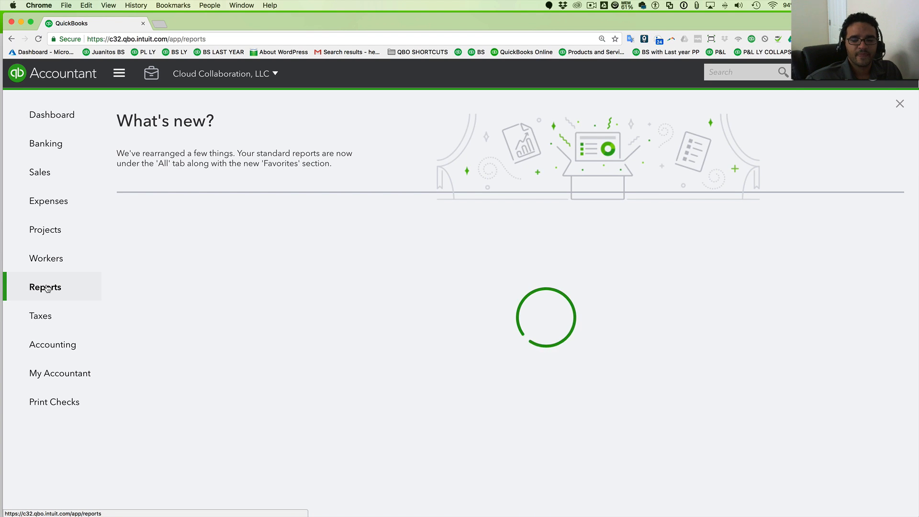
scroll(268, 359, "down", 3)
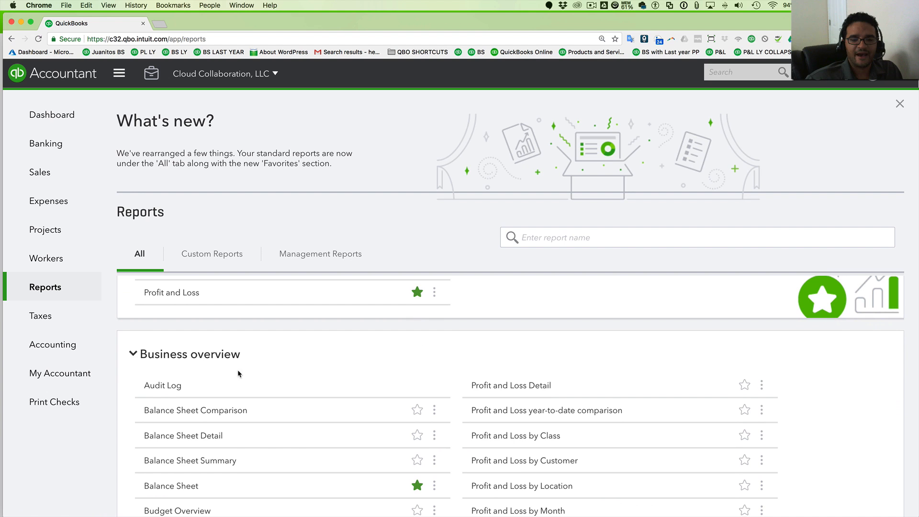
left_click(133, 355)
scroll(161, 378, "up", 3)
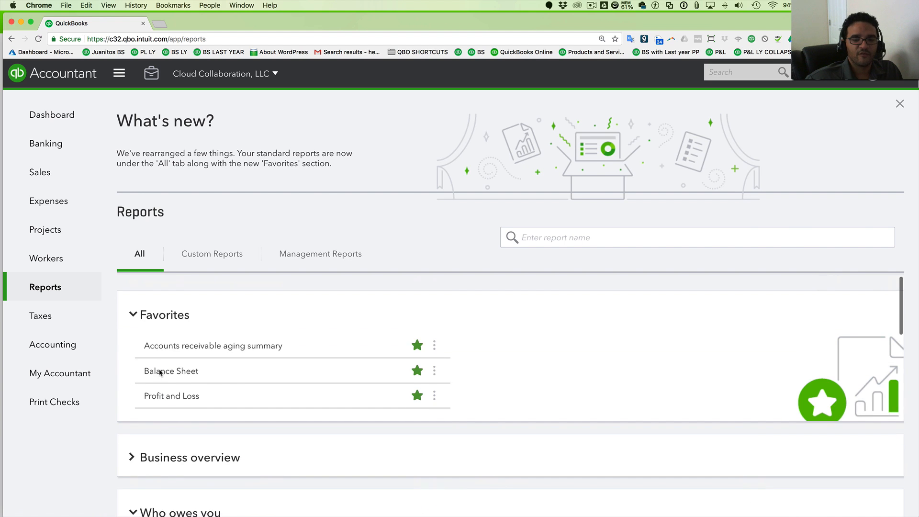
left_click(131, 315)
left_click(132, 426)
scroll(141, 349, "down", 3)
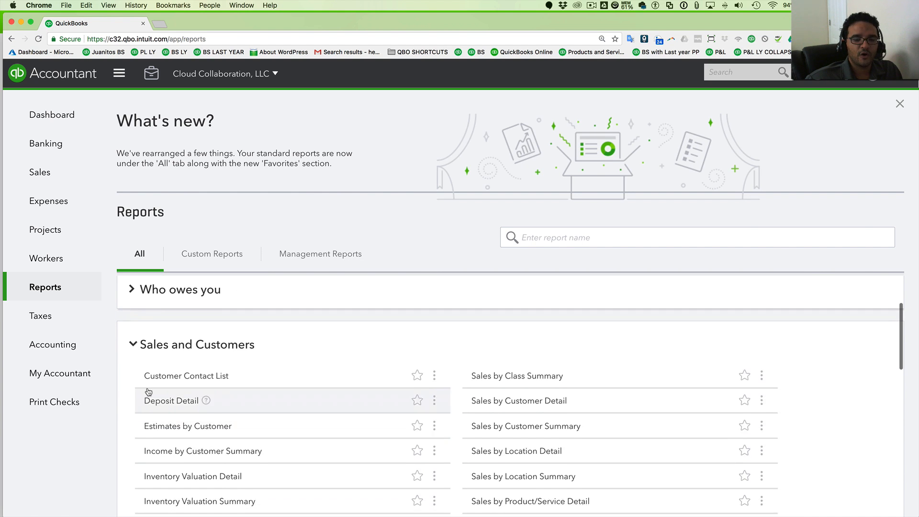
Collapse the remaining report groups, including Sales and Customers, What you owe, Expenses and Vendors, and Sales tax.
left_click(131, 335)
left_click(132, 389)
scroll(239, 399, "up", 3)
scroll(239, 401, "down", 5)
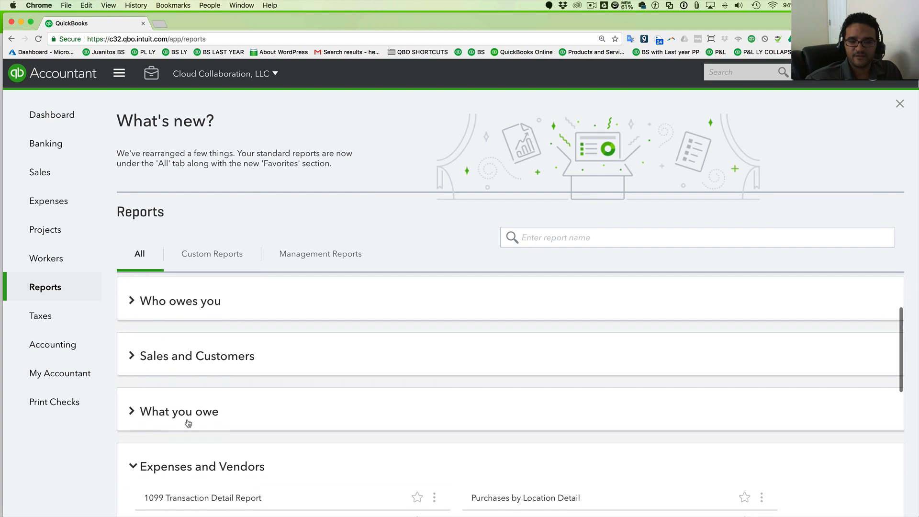
left_click(133, 446)
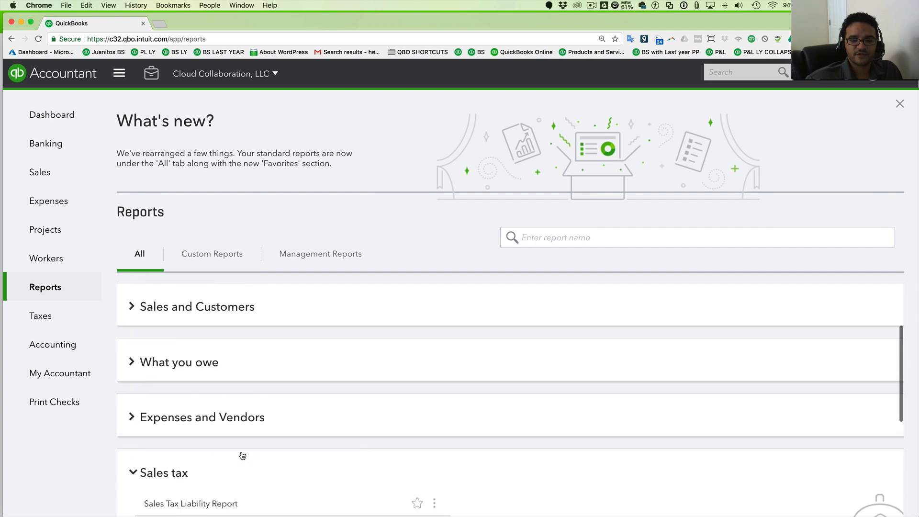
scroll(129, 407, "down", 4)
left_click(133, 310)
left_click(133, 365)
left_click(133, 419)
scroll(202, 420, "down", 3)
Search the reports for "profit and loss", open Profit and Loss by Month and dismiss the customization tour.
scroll(201, 419, "up", 10)
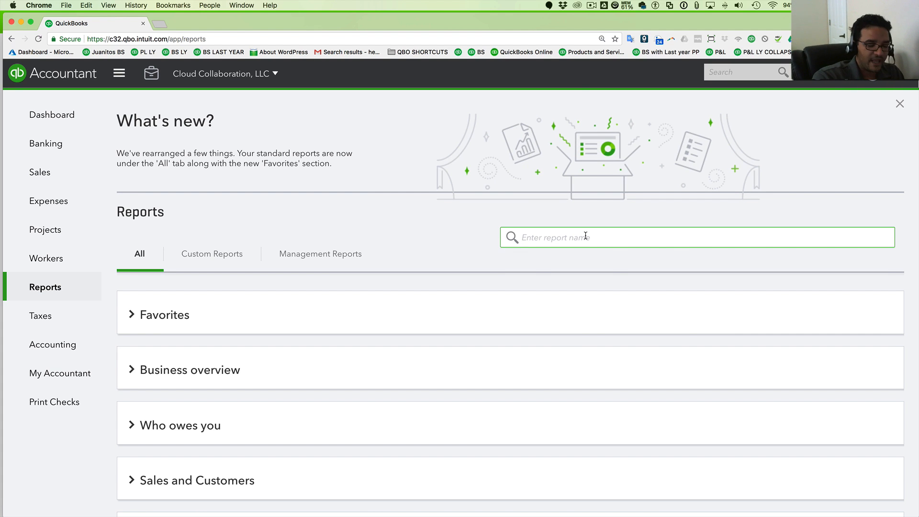
type("profit")
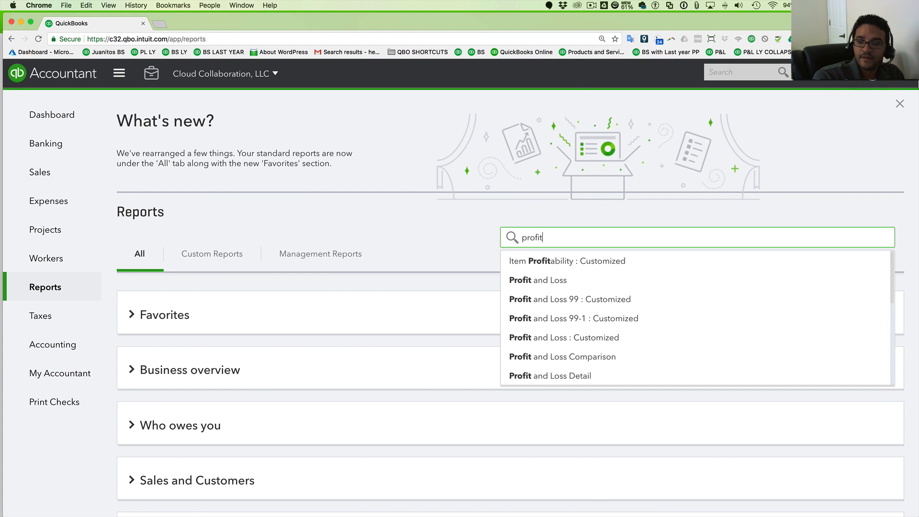
type(" and losss")
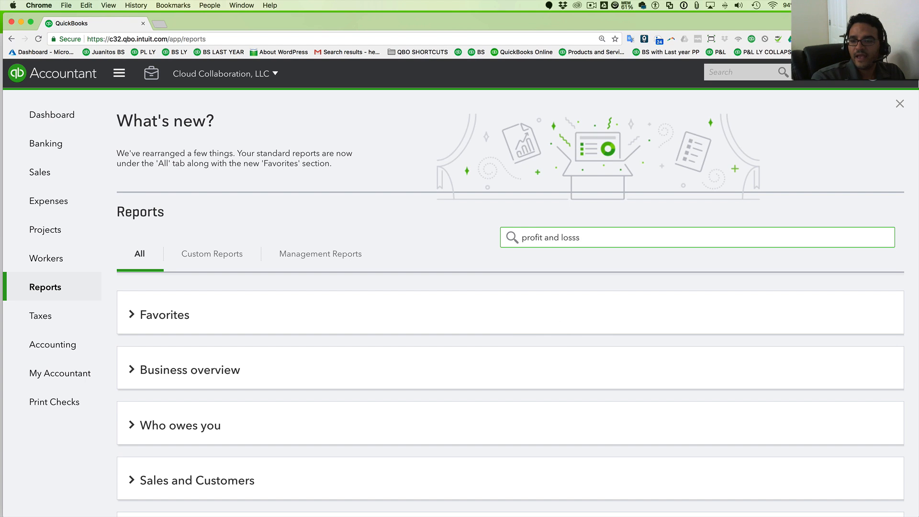
key("BackSpace")
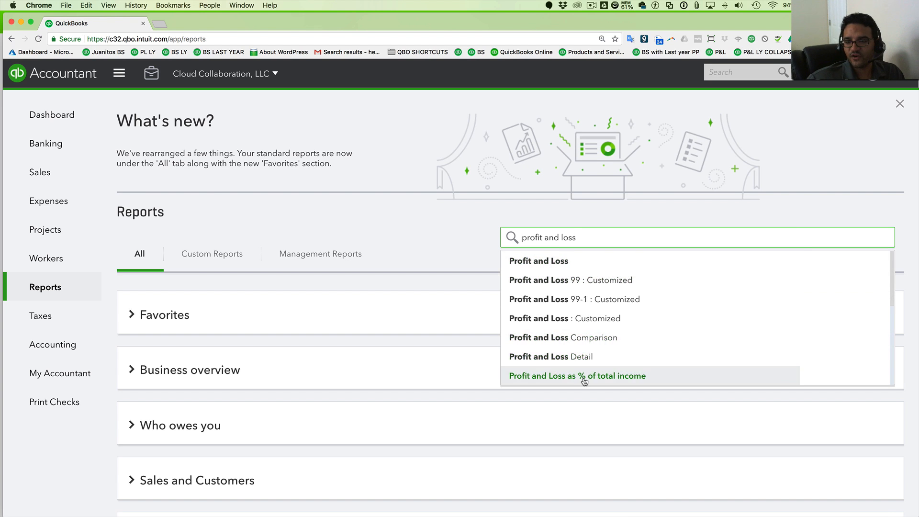
scroll(584, 376, "down", 5)
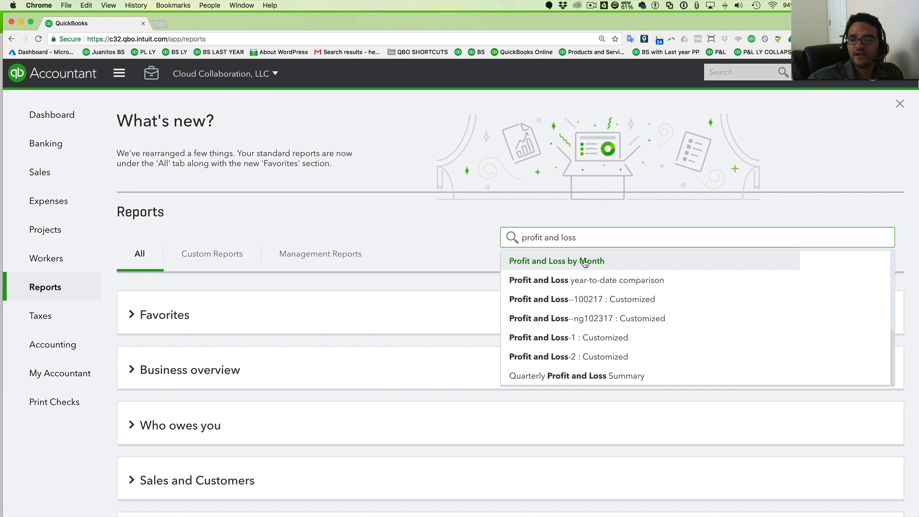
left_click(577, 263)
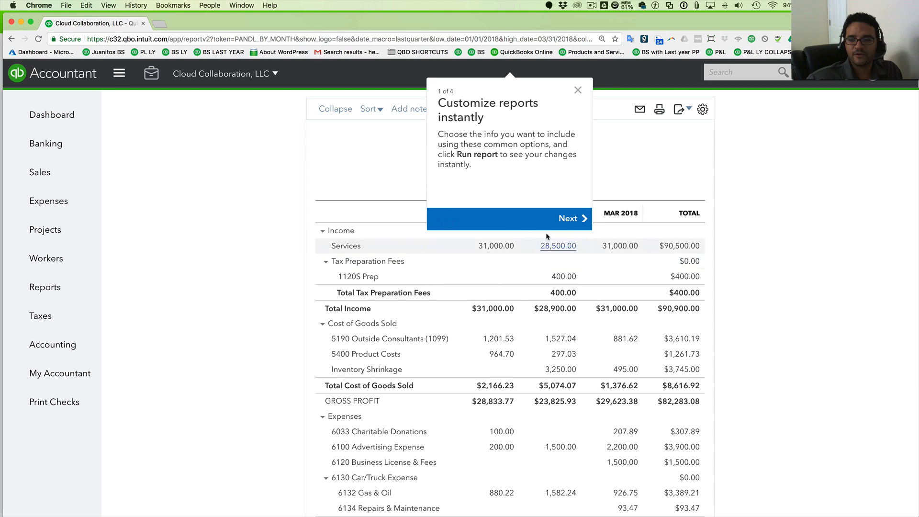
left_click(578, 90)
Set the report to display columns by Quarters with a start date of 01/01/2017, and run it.
scroll(764, 361, "down", 1)
scroll(763, 357, "up", 4)
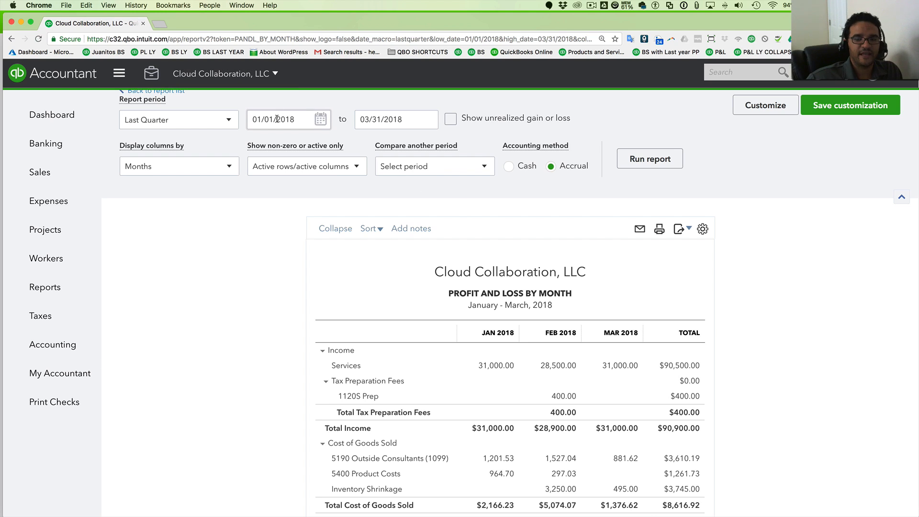
left_click(326, 122)
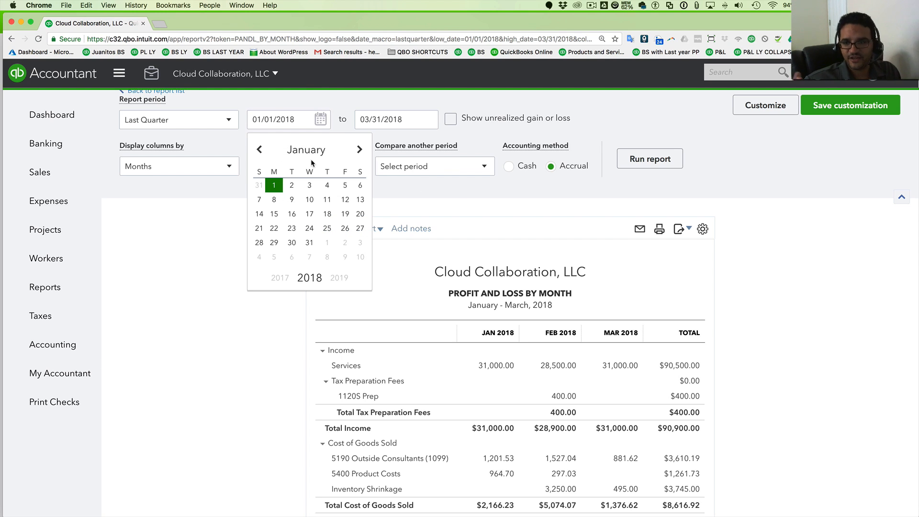
left_click(195, 252)
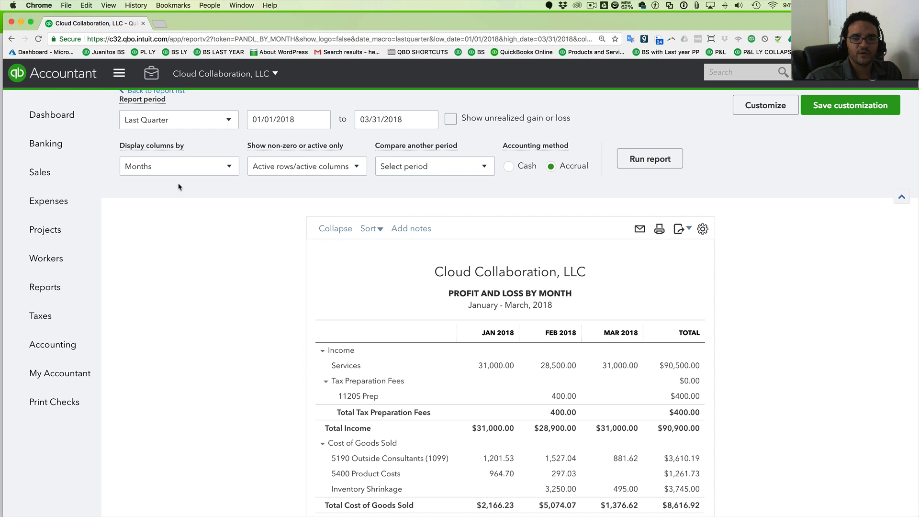
left_click(163, 164)
scroll(162, 168, "down", 2)
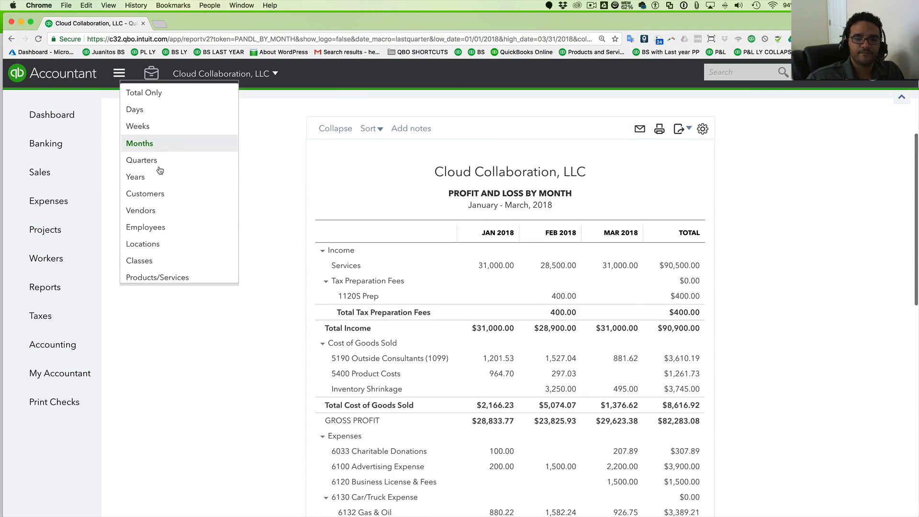
scroll(161, 170, "up", 2)
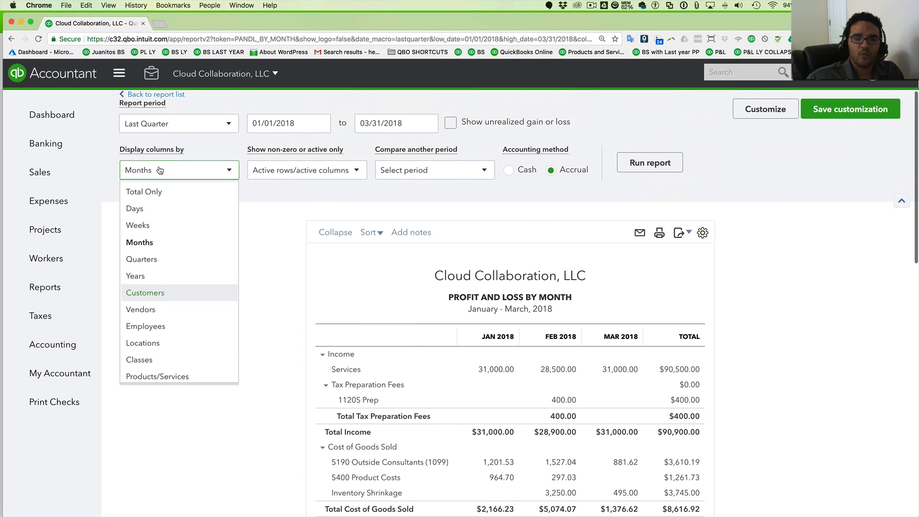
left_click(148, 259)
triple_click(280, 124)
type("01/01/2017")
left_click(659, 168)
Review the report's quarterly columns, and collapse and re-expand the 4100 Revenue - Service group.
scroll(594, 287, "down", 5)
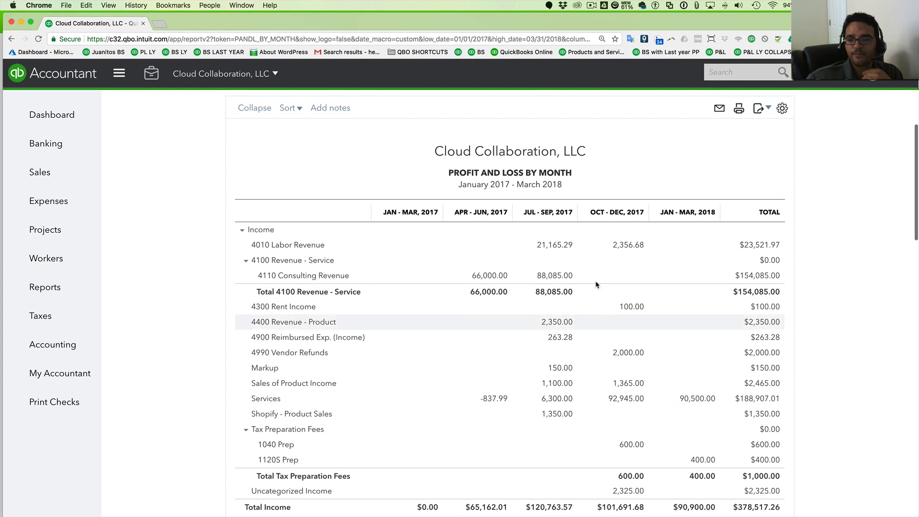
scroll(546, 287, "up", 3)
scroll(546, 288, "down", 2)
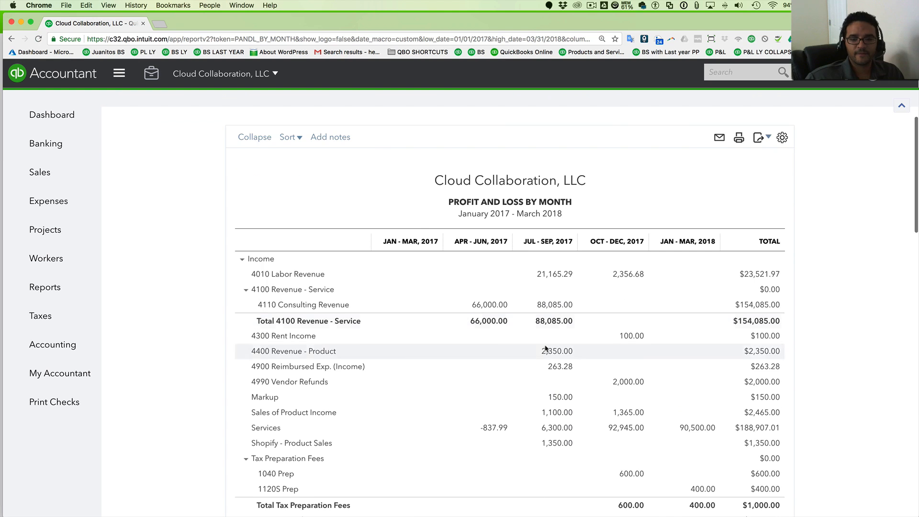
left_click(246, 291)
left_click(245, 291)
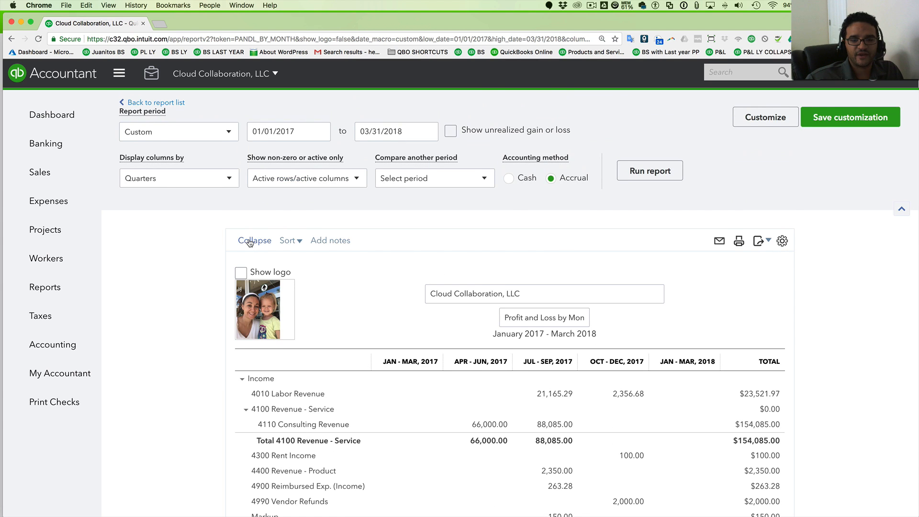
Collapse all subaccounts in the report and review its income, cost of goods sold and expense rows.
scroll(252, 223, "down", 1)
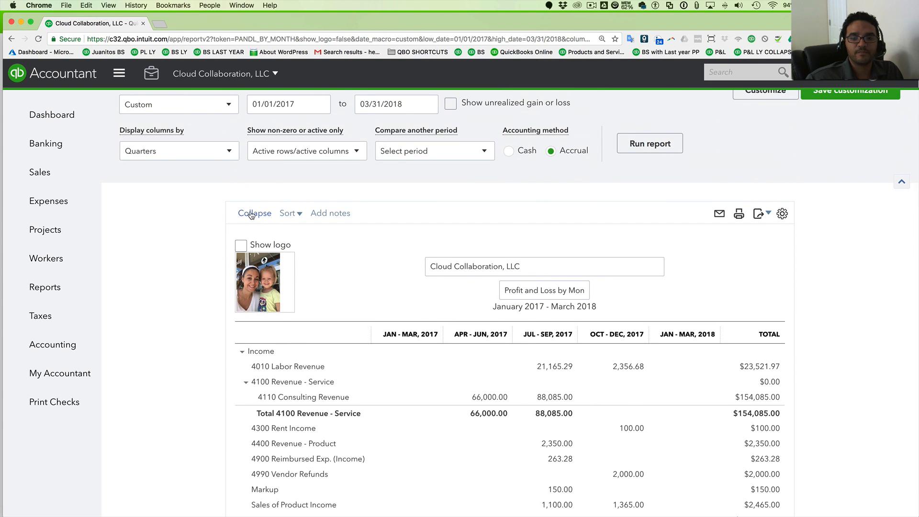
left_click(252, 213)
scroll(184, 306, "down", 4)
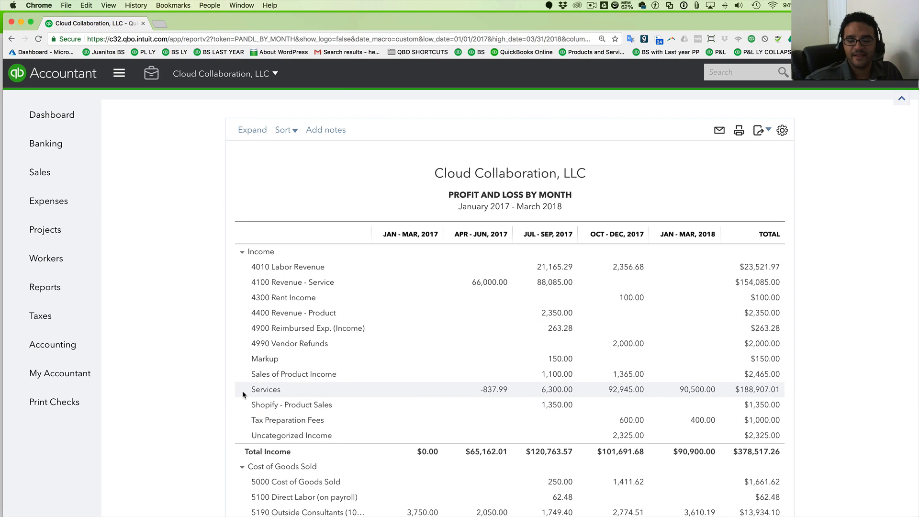
scroll(243, 391, "down", 14)
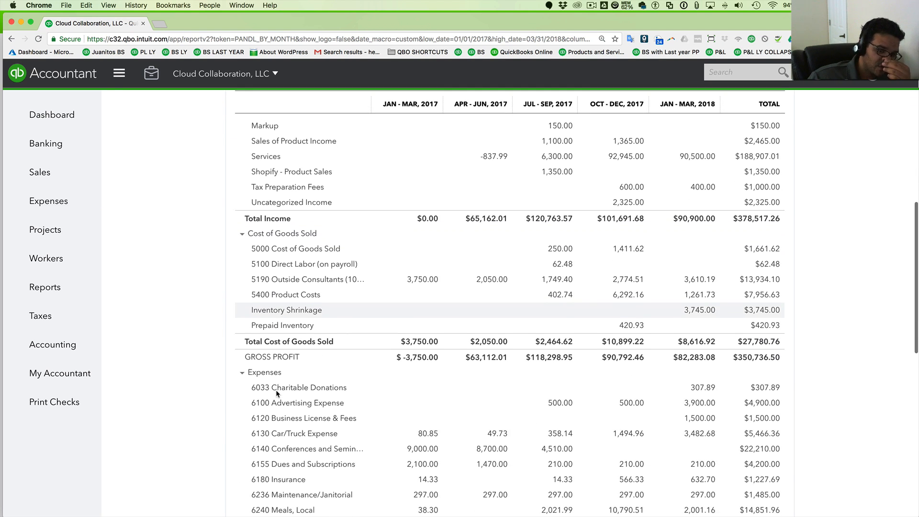
scroll(292, 350, "up", 20)
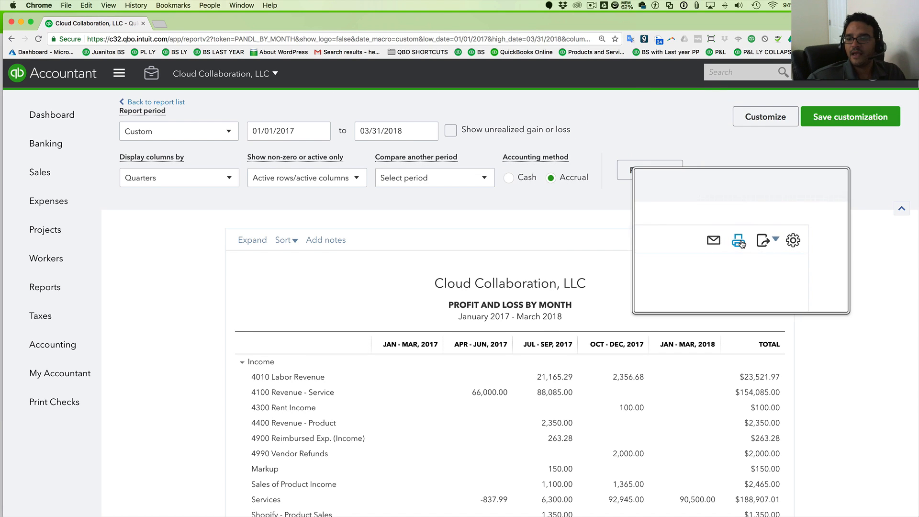
Preview the report as a PDF, open the Email Report form from it, and close the form without sending.
left_click(764, 241)
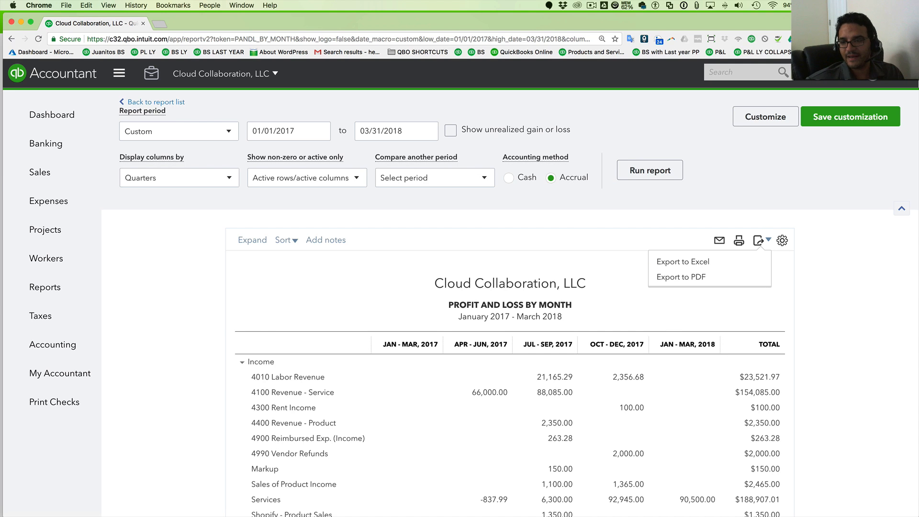
left_click(706, 278)
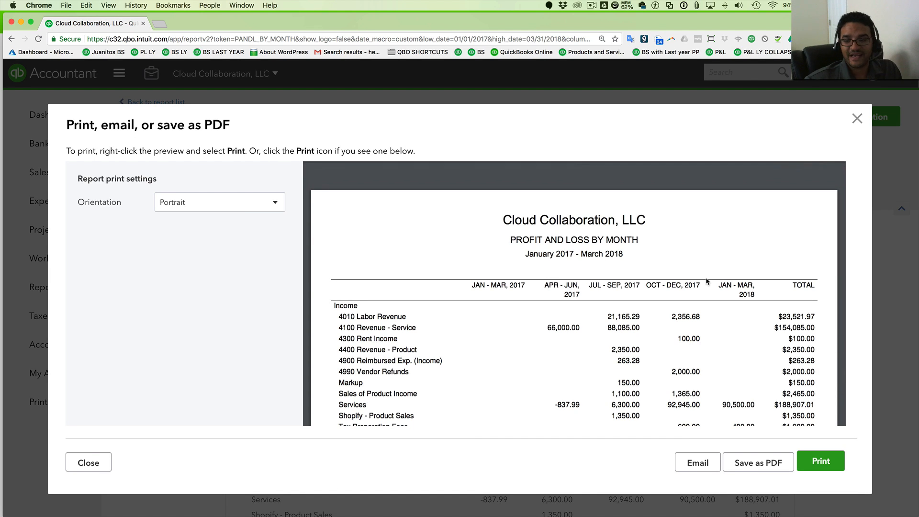
left_click(699, 467)
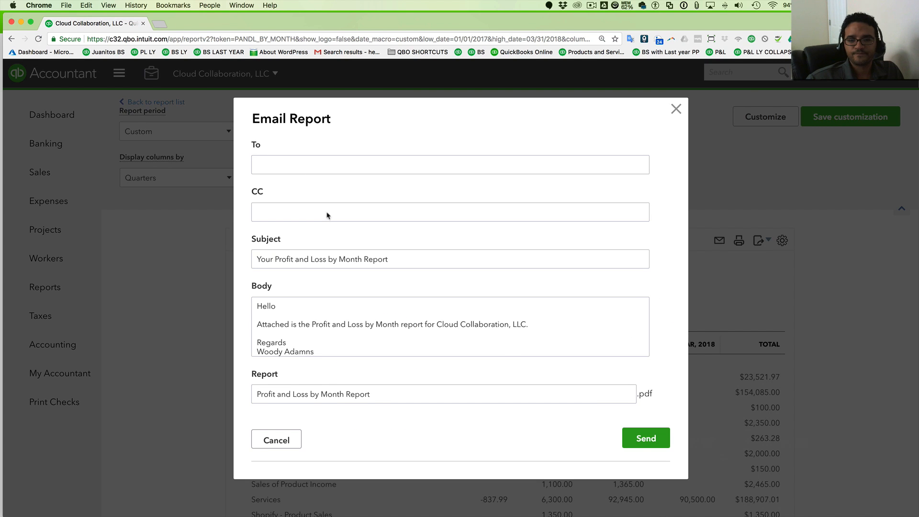
left_click(676, 109)
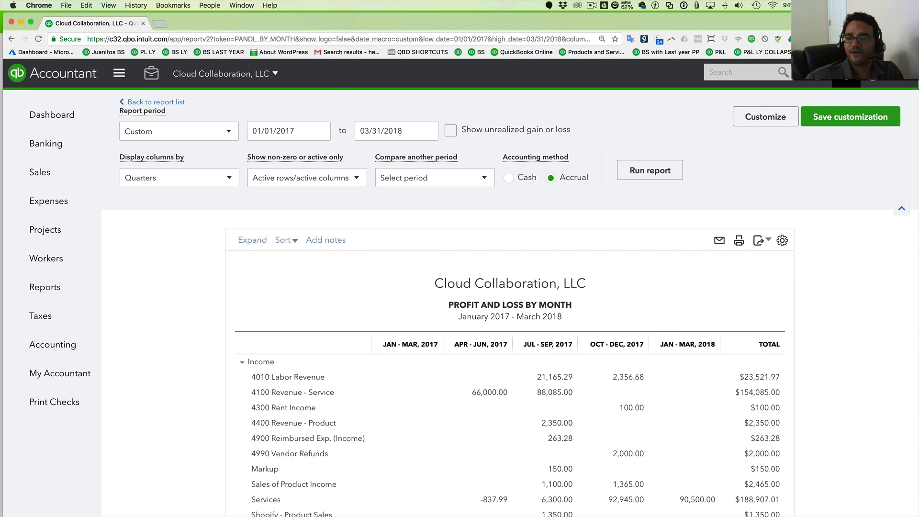
Open Account and Settings and examine the company name, type, contact info and address sections.
left_click(846, 73)
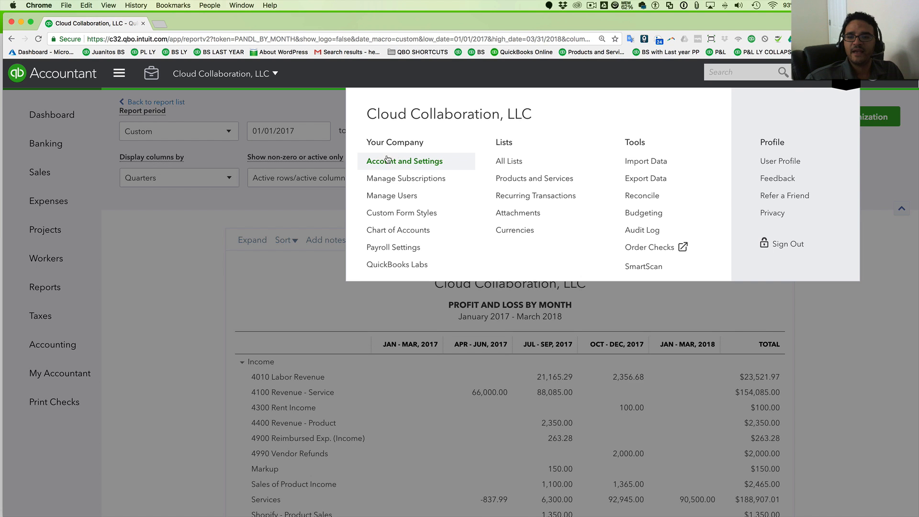
left_click(847, 76)
left_click(847, 76)
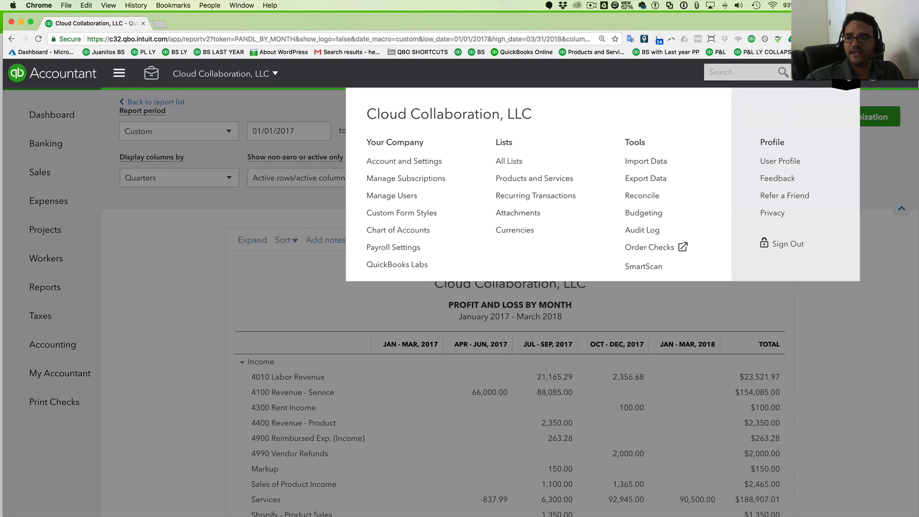
left_click(395, 161)
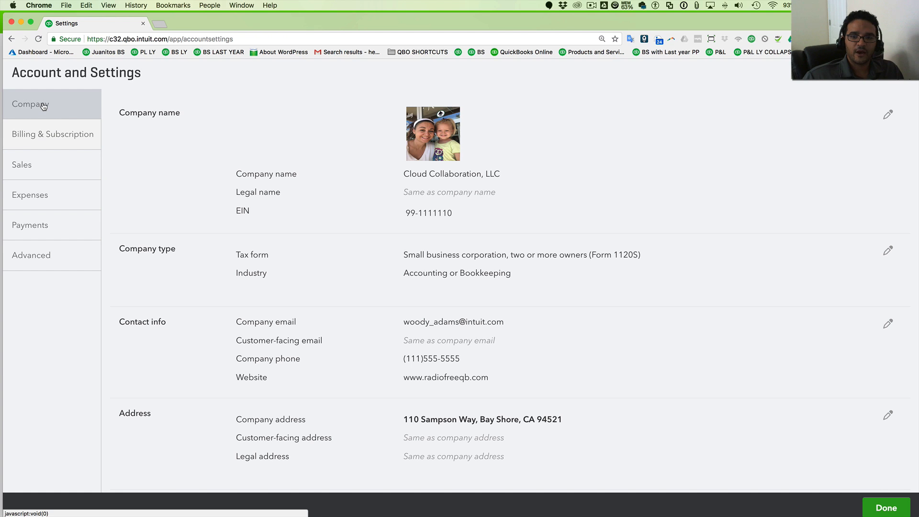
scroll(342, 242, "down", 3)
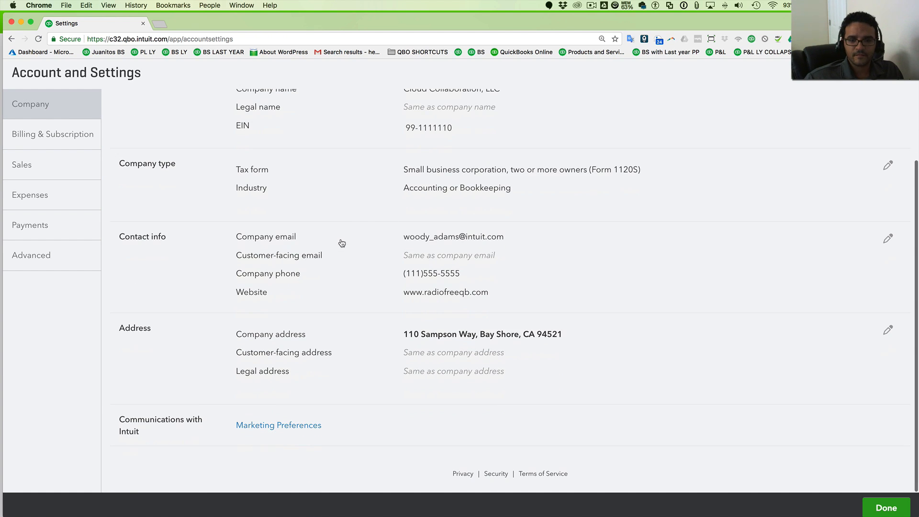
scroll(308, 235, "up", 3)
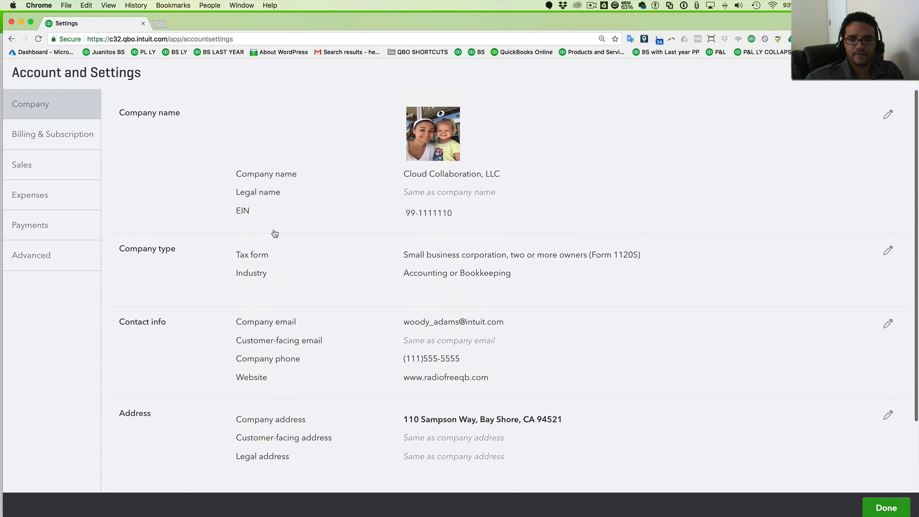
Open the Standard custom form style from the Sales settings and show its logo size and placement options.
left_click(40, 255)
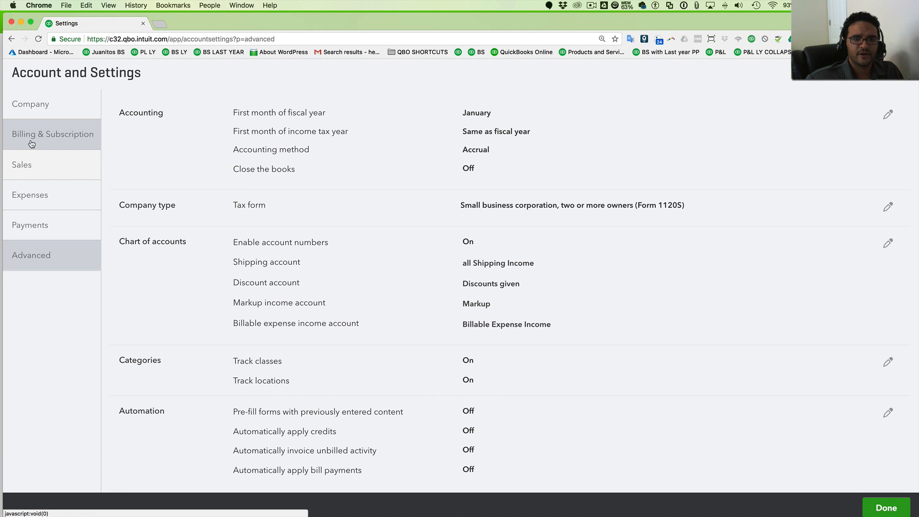
left_click(35, 164)
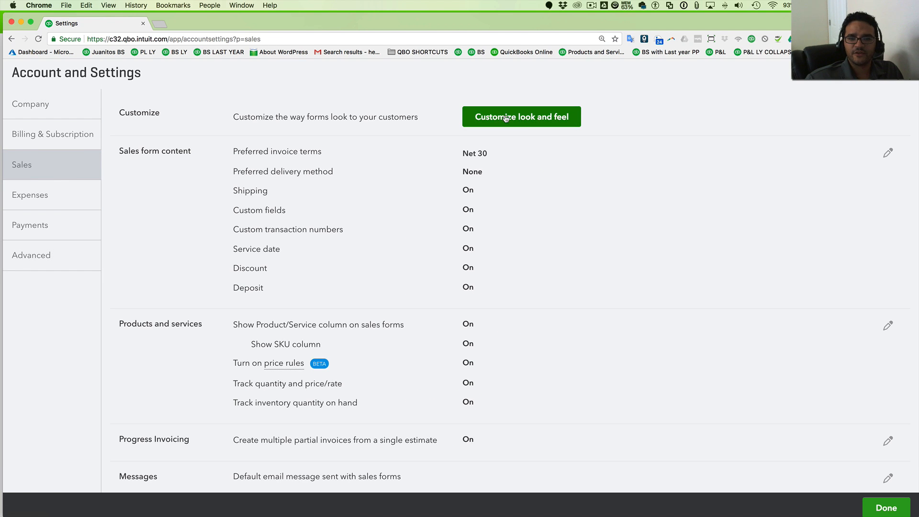
left_click(520, 119)
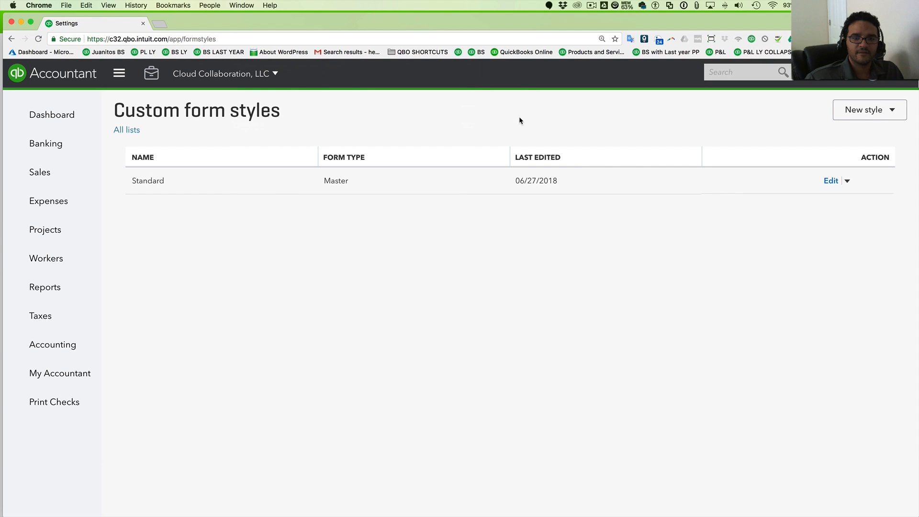
left_click(831, 180)
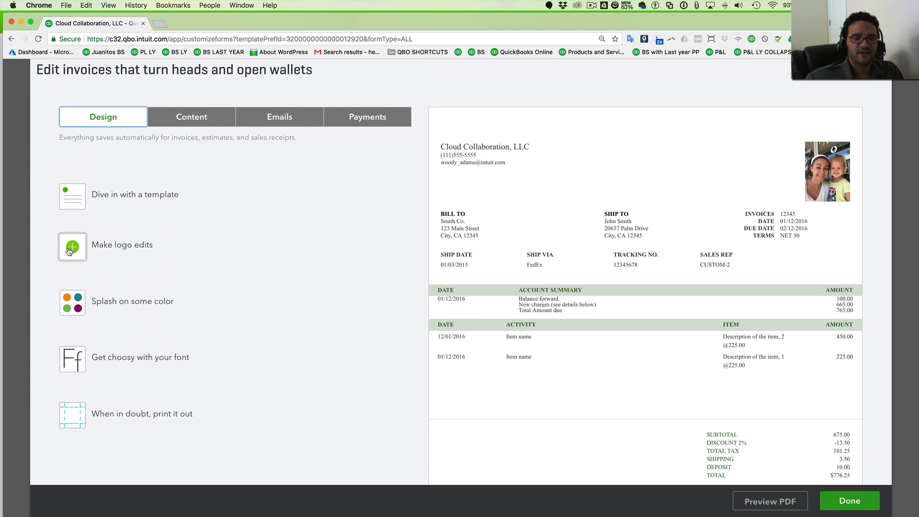
left_click(73, 247)
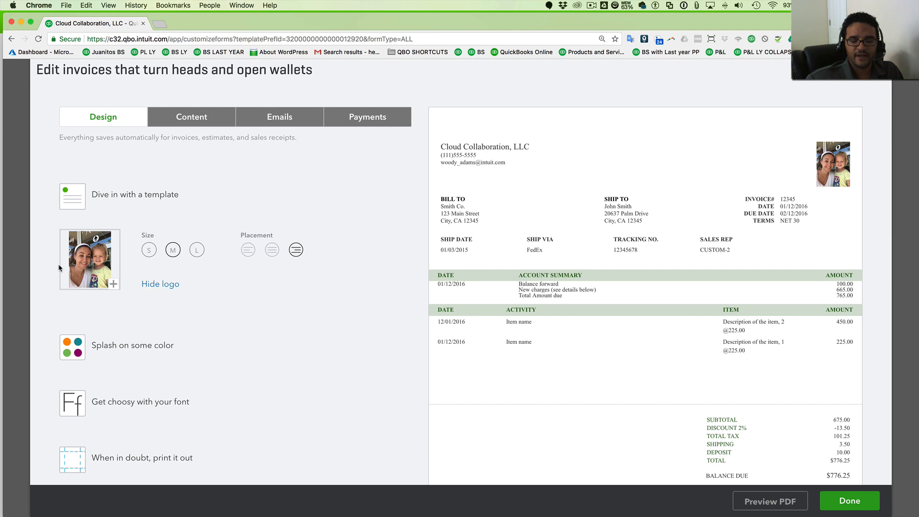
Exit the Standard form style editor, and save and exit the My Invoice Template - 2-27 (40010) style.
left_click(893, 82)
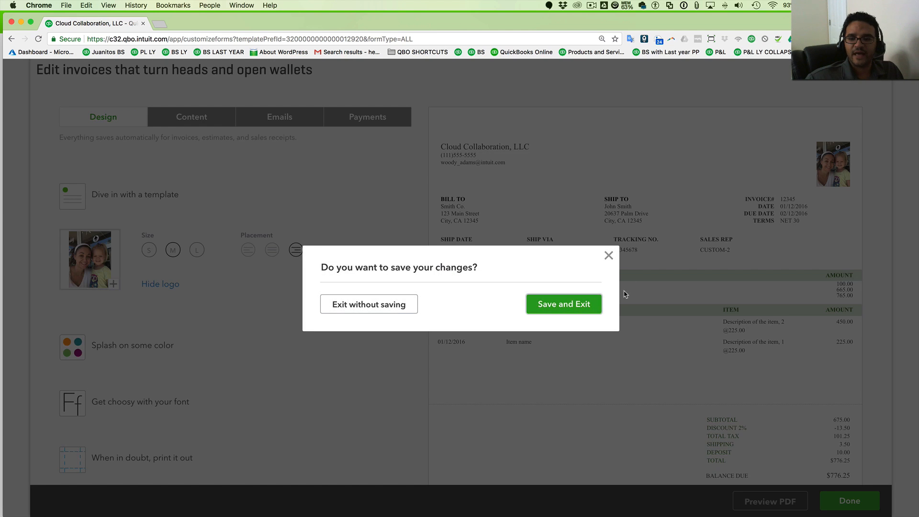
left_click(559, 304)
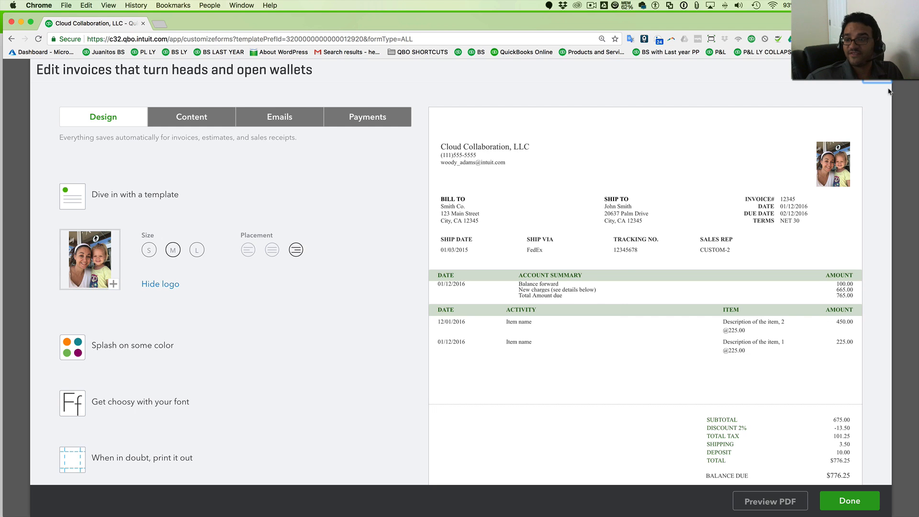
left_click(877, 75)
left_click(351, 309)
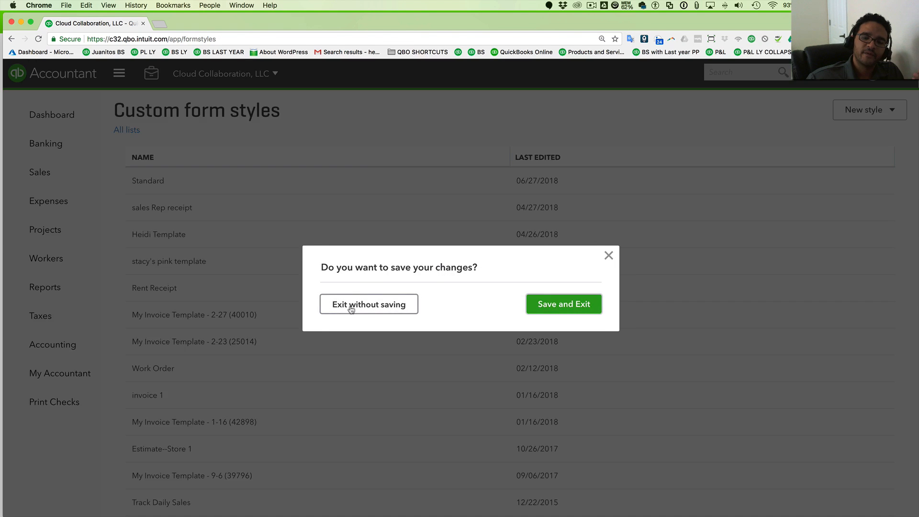
left_click(352, 310)
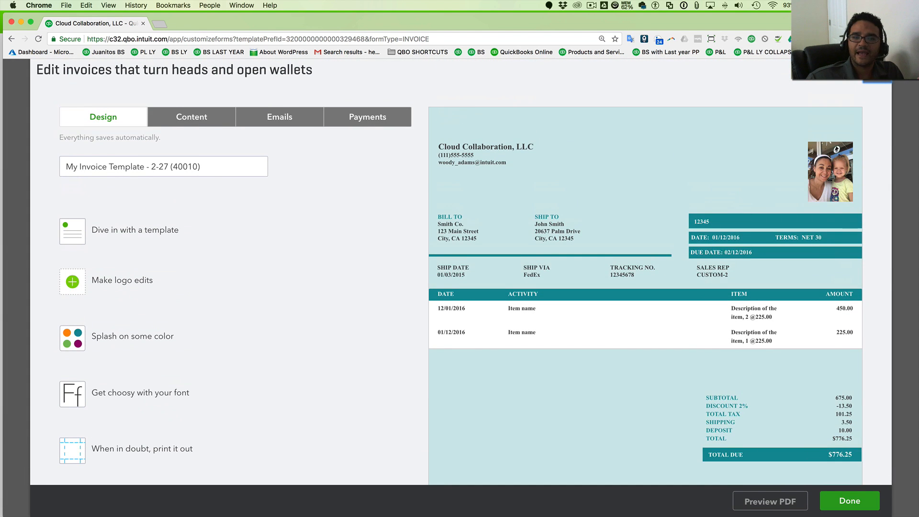
left_click(877, 76)
left_click(565, 306)
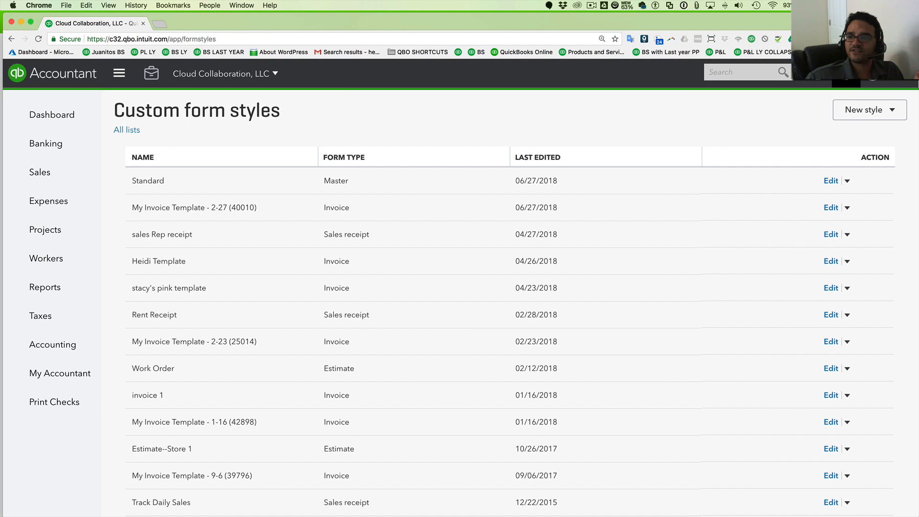
Reopen Account and Settings and review the Sales settings, including the form customization option.
left_click(846, 73)
left_click(373, 160)
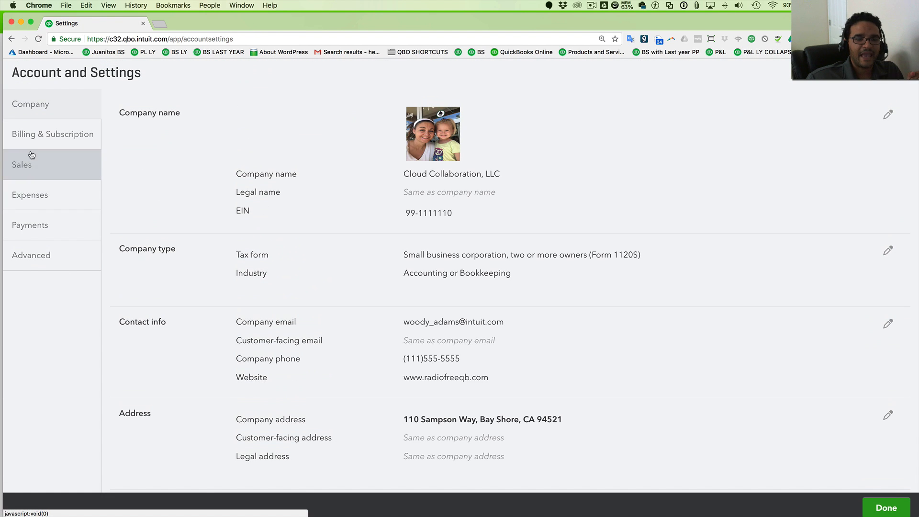
left_click(28, 163)
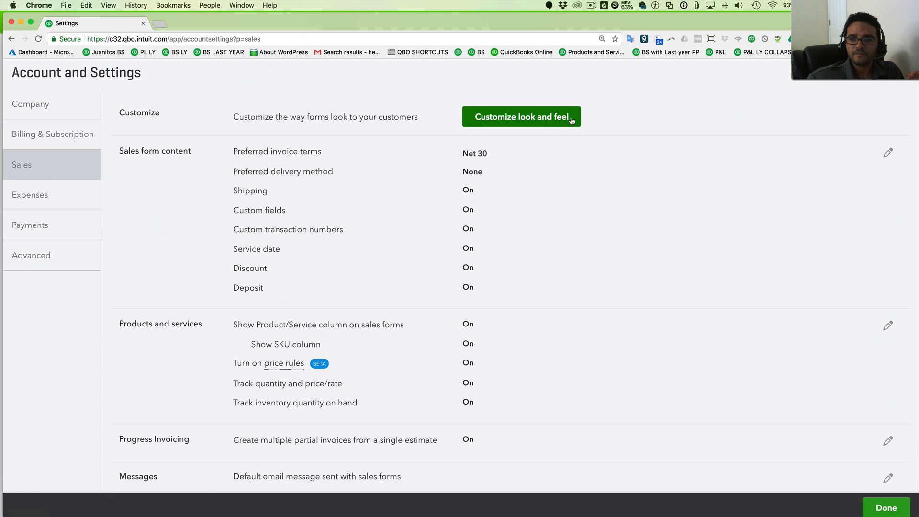
scroll(533, 119, "down", 5)
scroll(528, 117, "up", 5)
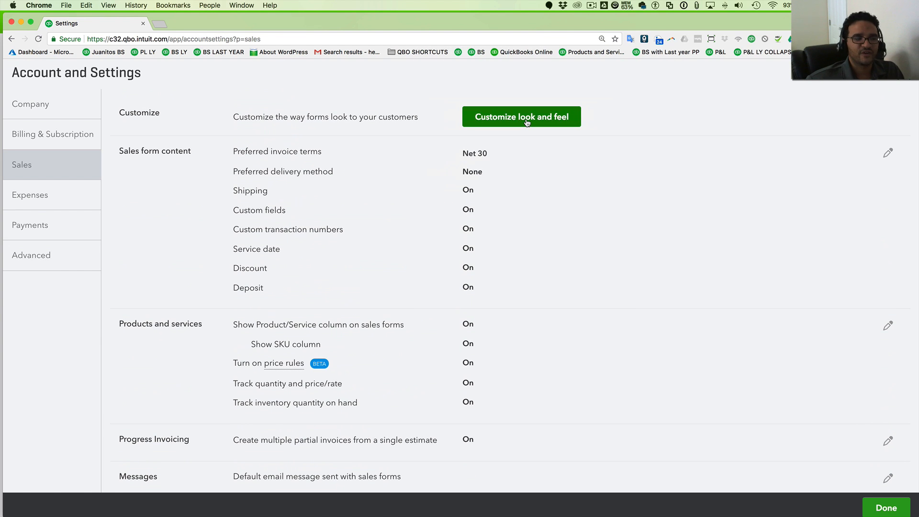
Replace the company logo in the Company name settings with the JPG headshot from the Resourced folder and save.
left_click(43, 107)
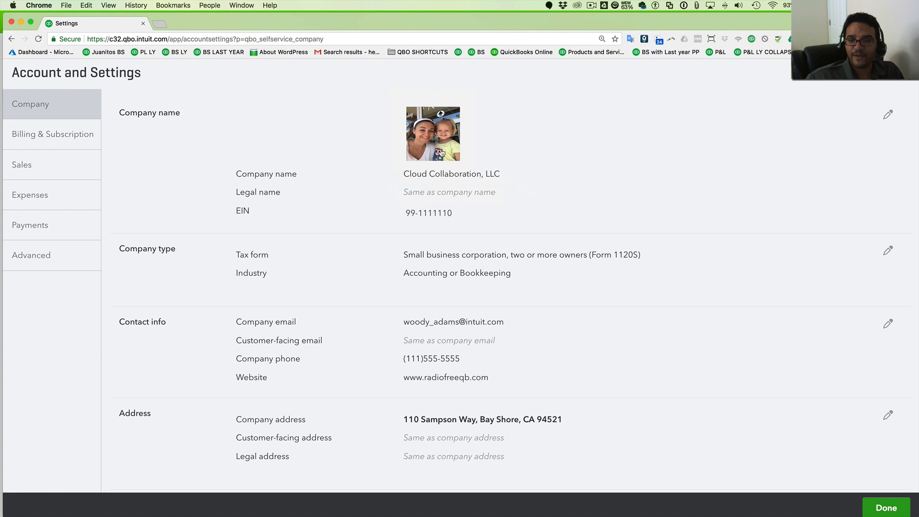
left_click(441, 130)
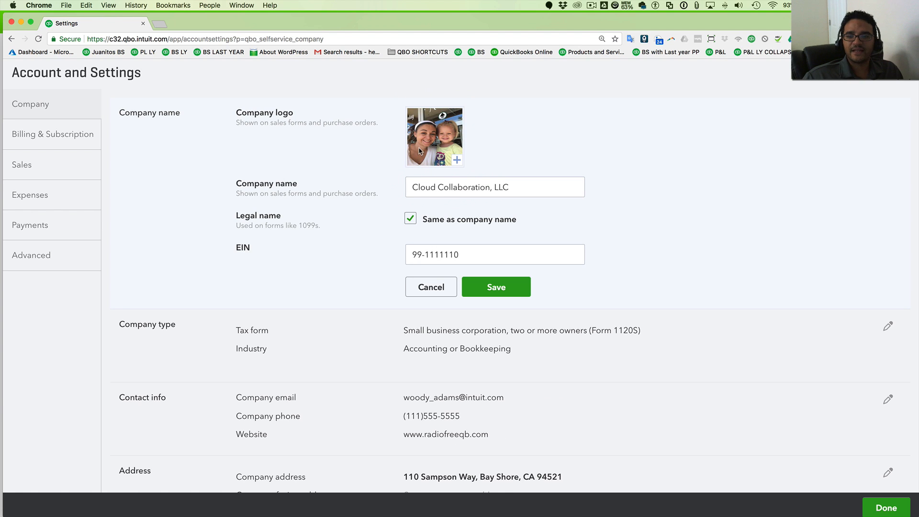
left_click(424, 147)
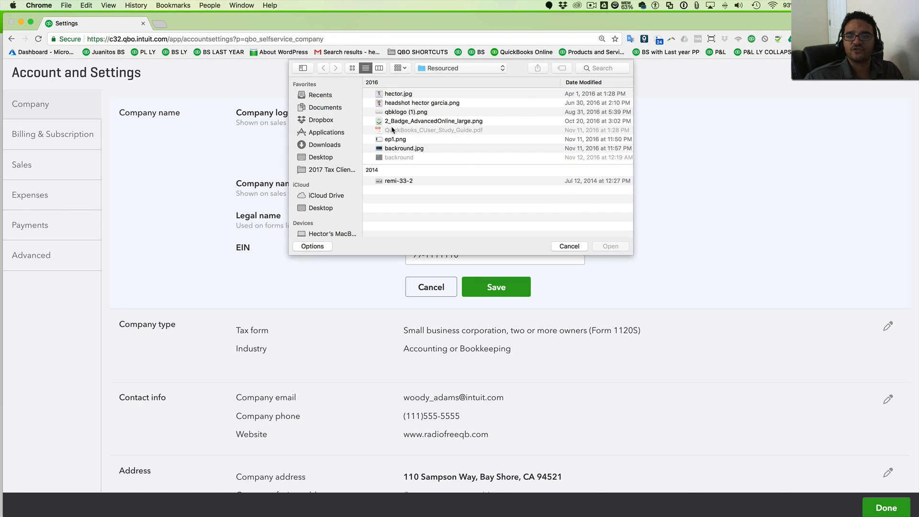
left_click(402, 94)
left_click(608, 247)
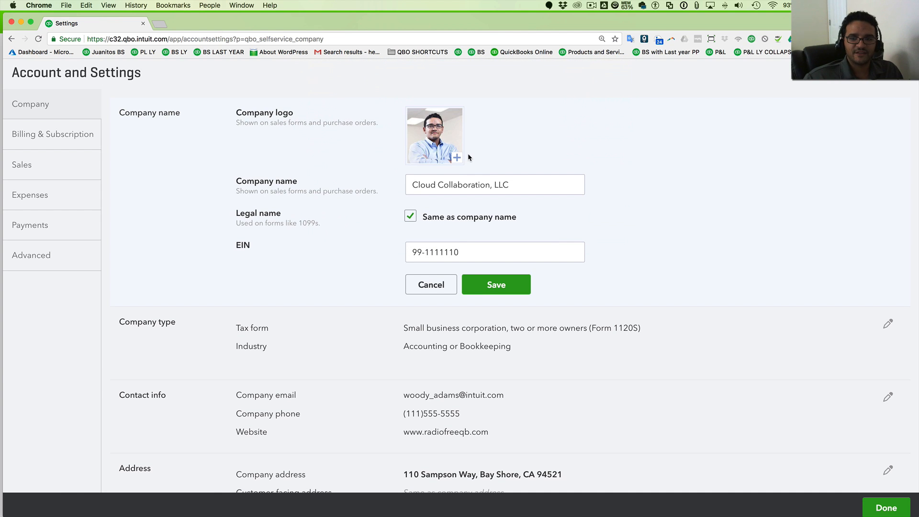
left_click(507, 284)
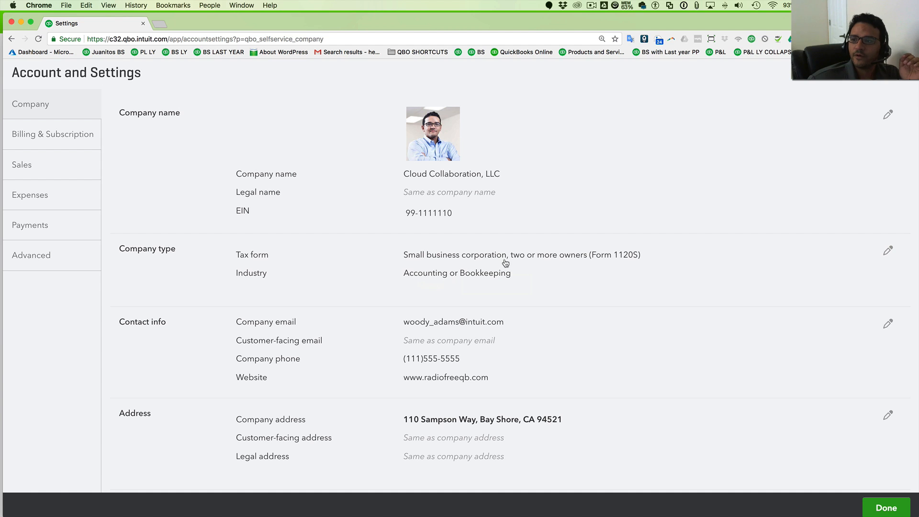
Leave Account and Settings and preview the Basic Company Financials-1 management report.
left_click(904, 74)
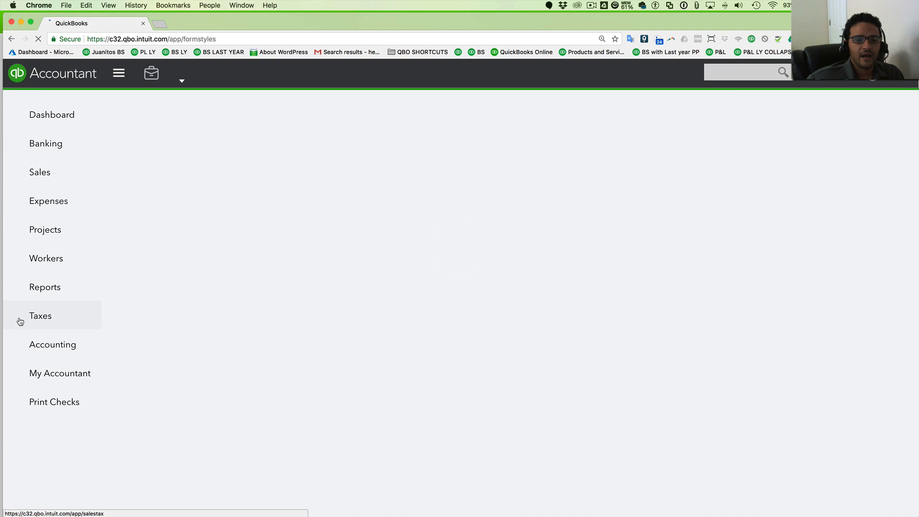
left_click(40, 289)
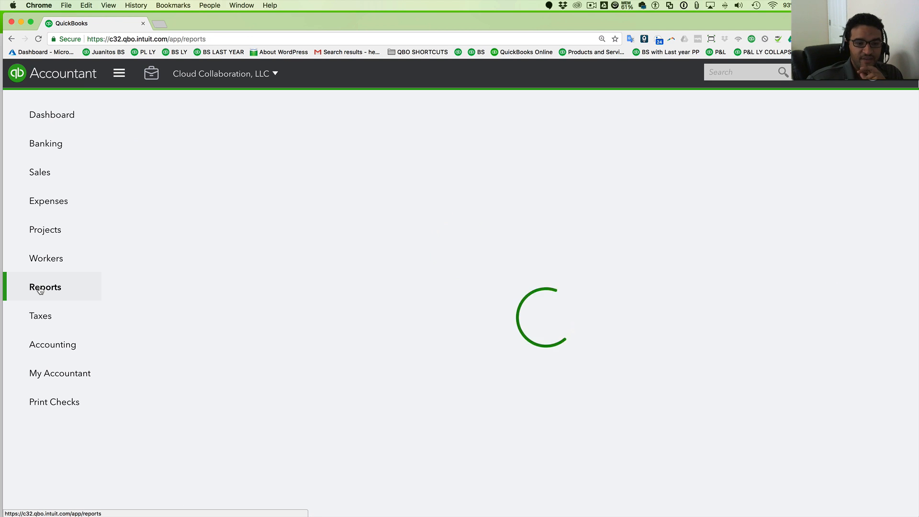
left_click(325, 149)
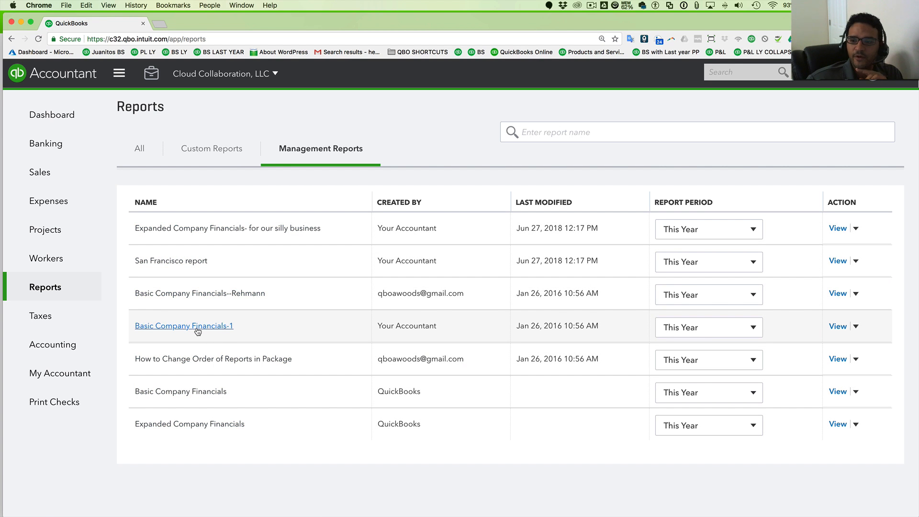
left_click(838, 328)
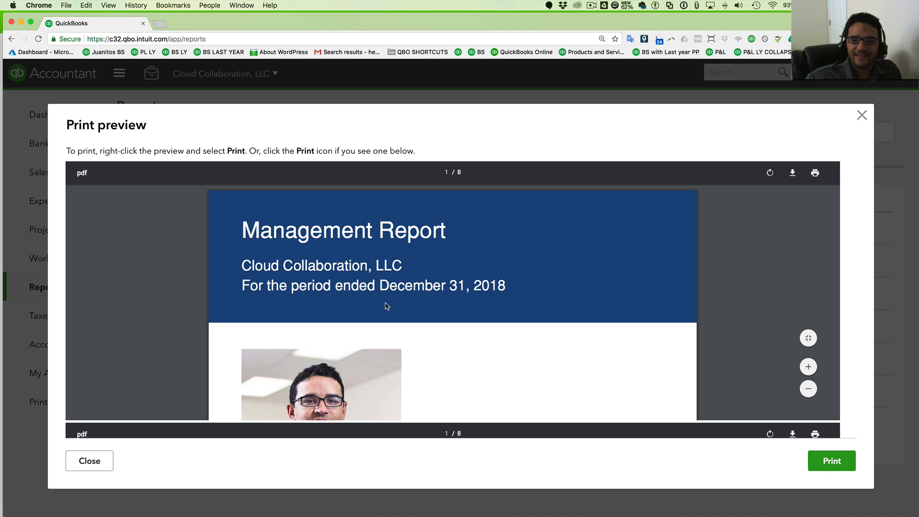
Examine the management report's cover page logo, details and financial statements through the last page, and close the preview.
scroll(328, 322, "down", 5)
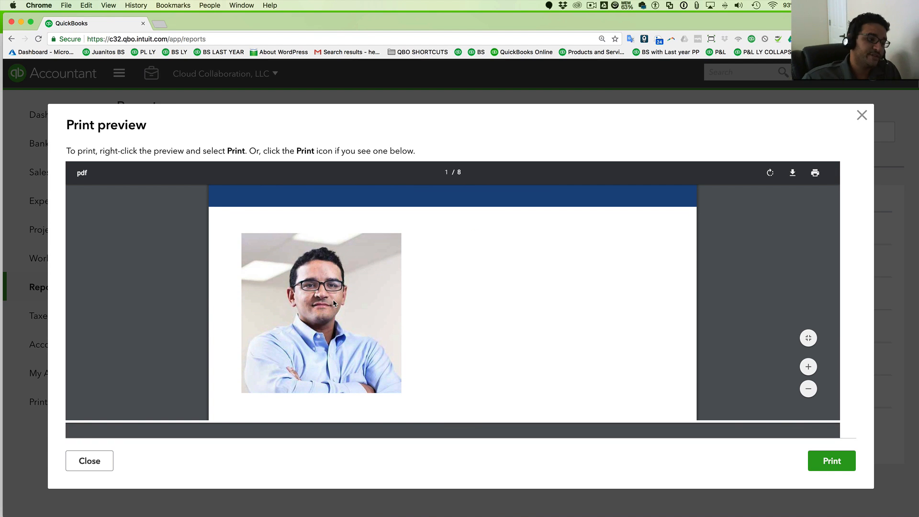
scroll(517, 353, "up", 2)
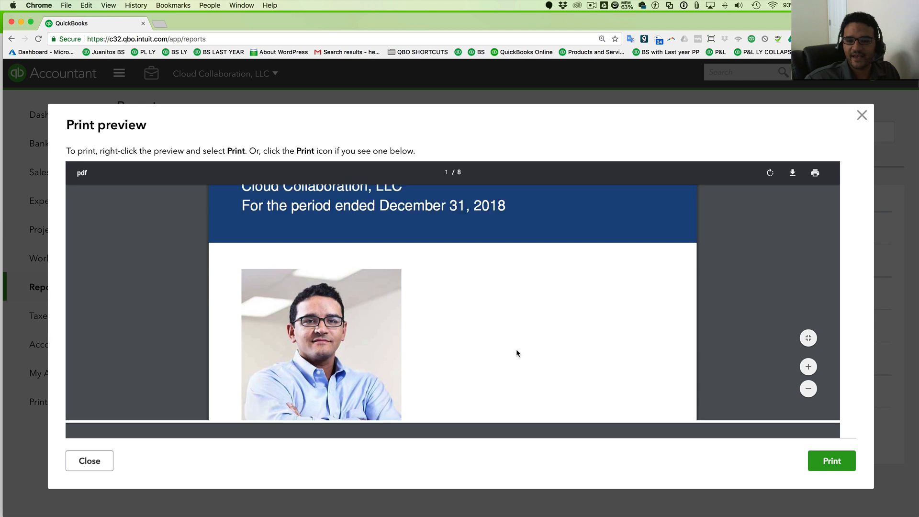
scroll(516, 349, "up", 3)
scroll(421, 317, "down", 6)
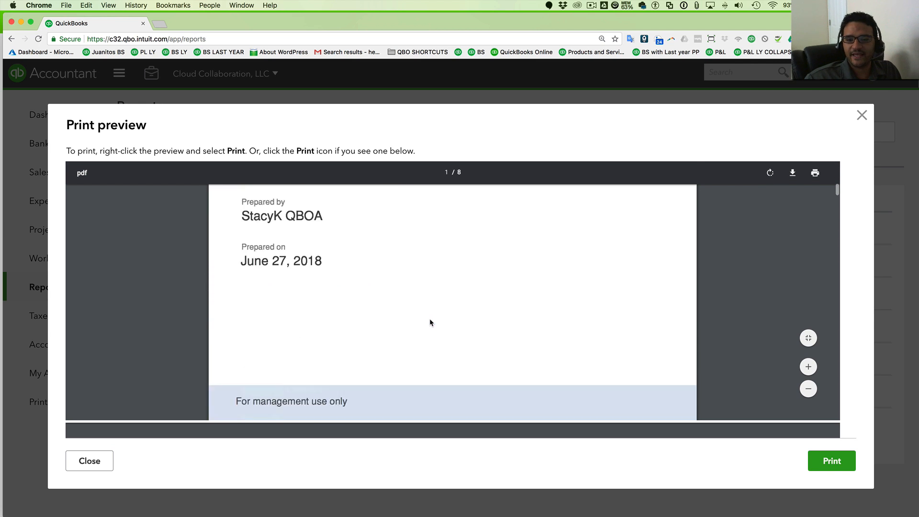
scroll(449, 323, "down", 7)
scroll(452, 322, "up", 3)
scroll(452, 322, "down", 15)
scroll(453, 325, "down", 20)
scroll(456, 328, "down", 20)
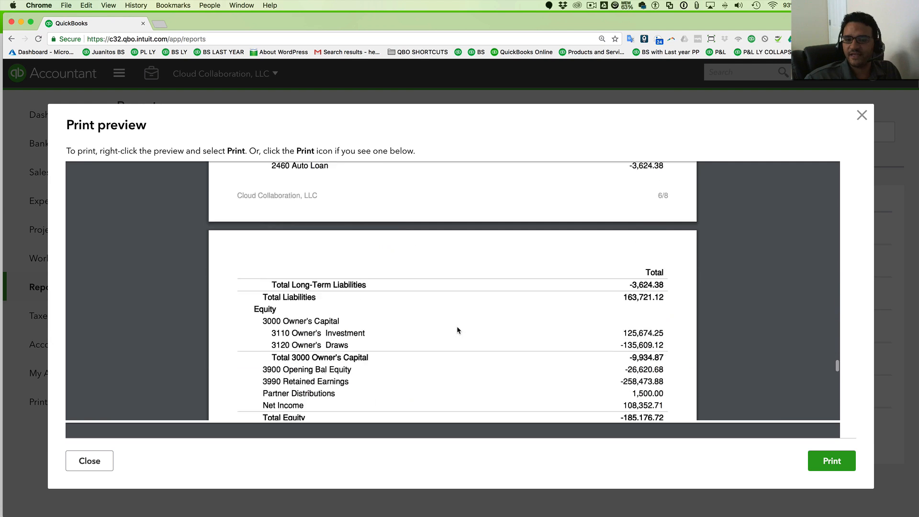
scroll(456, 330, "down", 20)
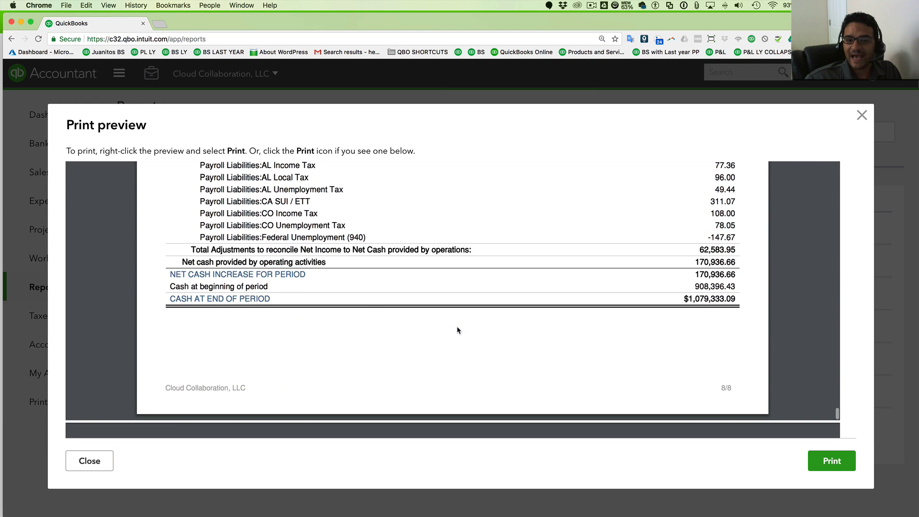
left_click(861, 116)
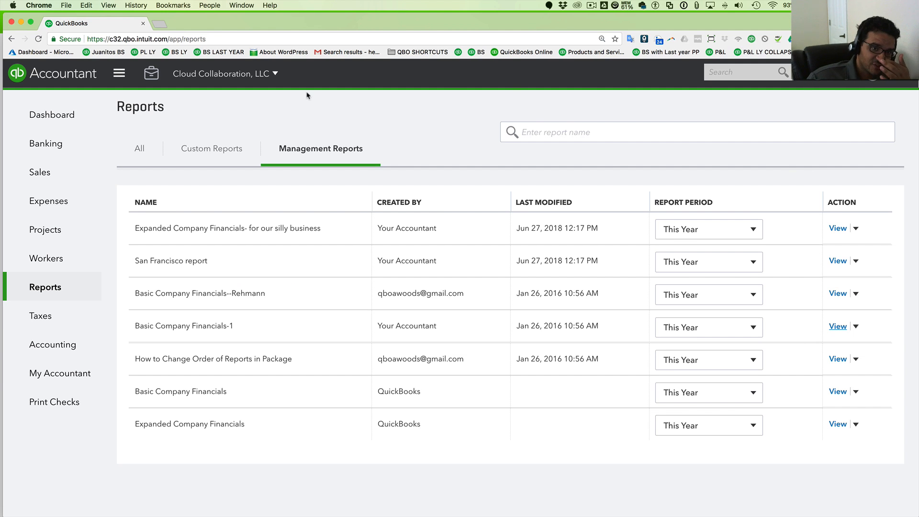
Show the company's Dashboard, and open youtube.com in a new browser tab.
left_click(46, 114)
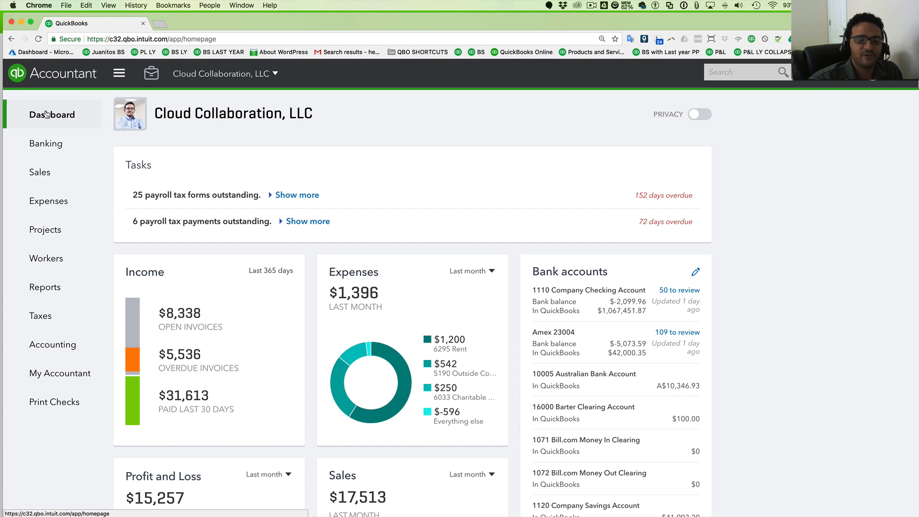
left_click(161, 24)
type("youtube.com")
key("Return")
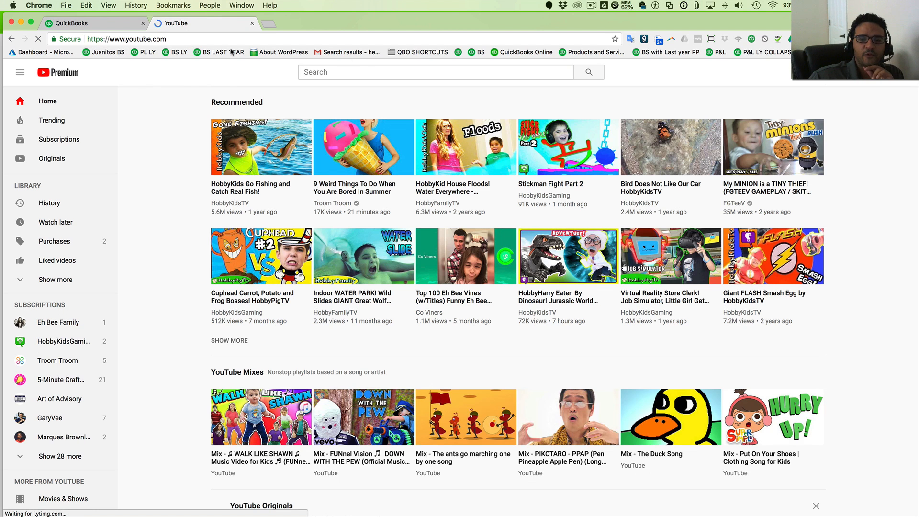
Search YouTube for "quickbooks online tutorial" and look over the resulting videos.
left_click(324, 70)
type("quikbooks o")
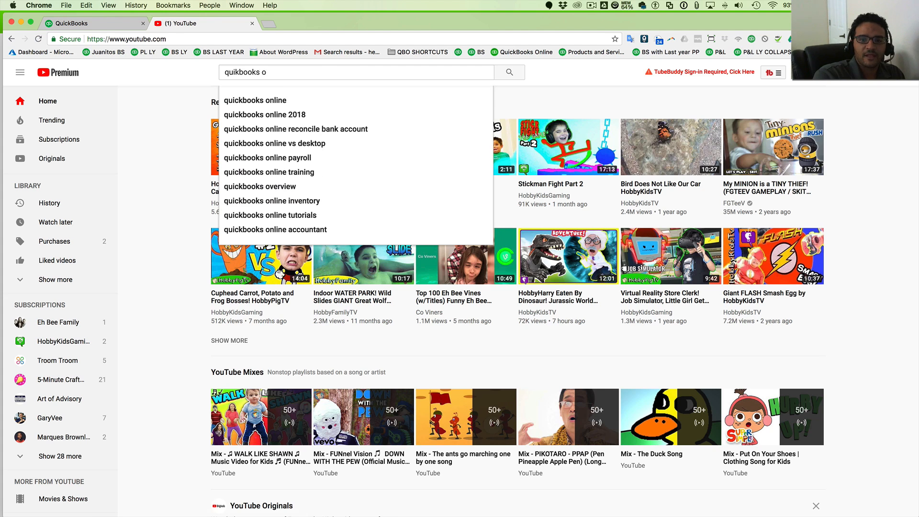
key("Down")
type("tuto")
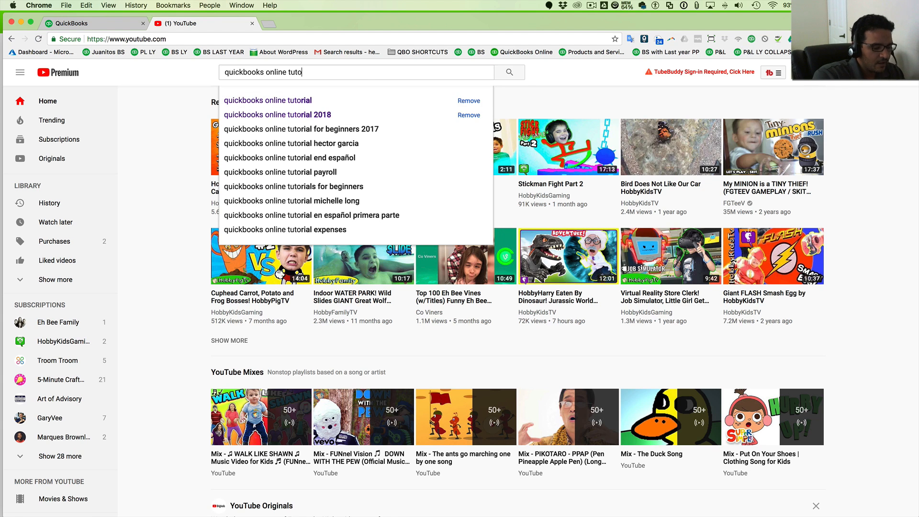
type("rial")
key("Return")
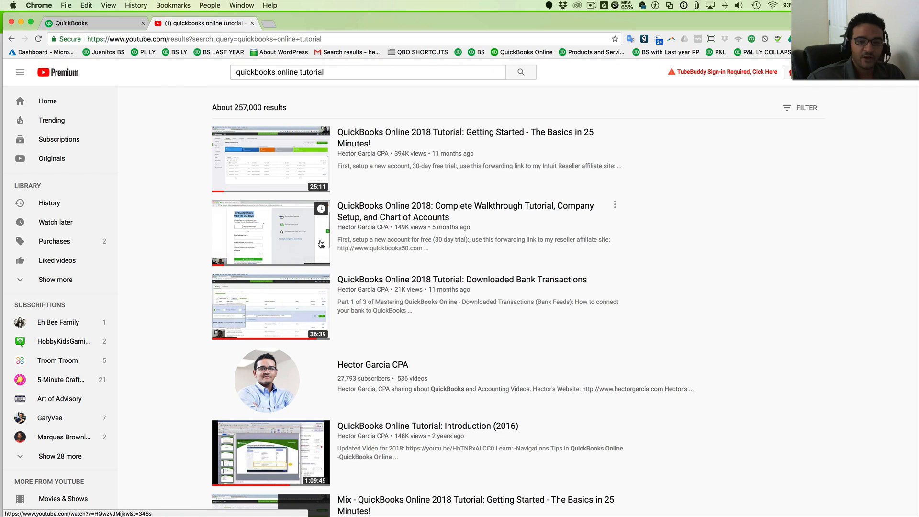
scroll(321, 245, "down", 3)
scroll(321, 245, "up", 3)
mouse_move(311, 244)
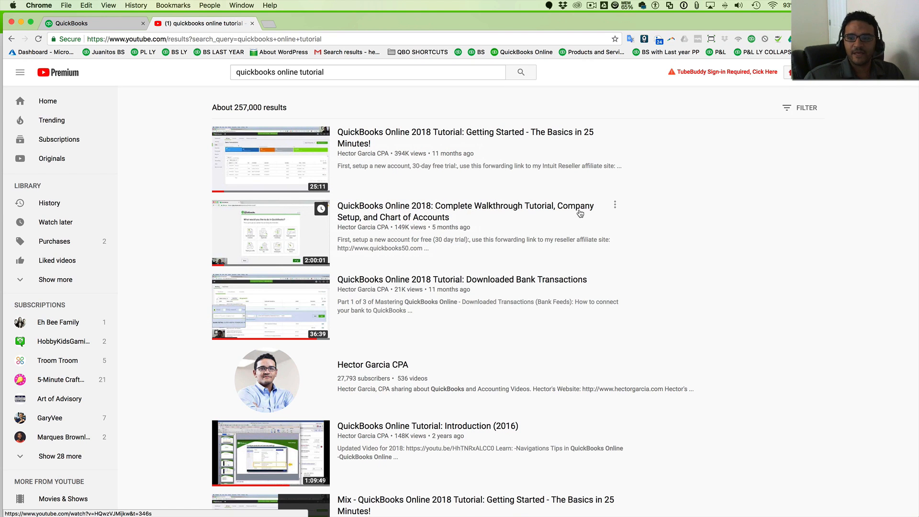
key("/")
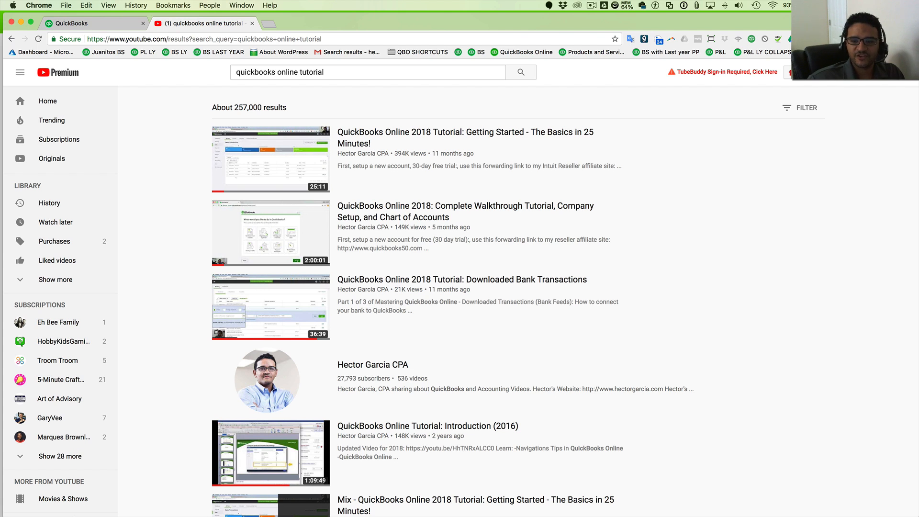
Examine the QuickBooks Online 2018 videos in the results, covering the basics, the complete walkthrough and downloaded bank transactions.
scroll(406, 128, "up", 2)
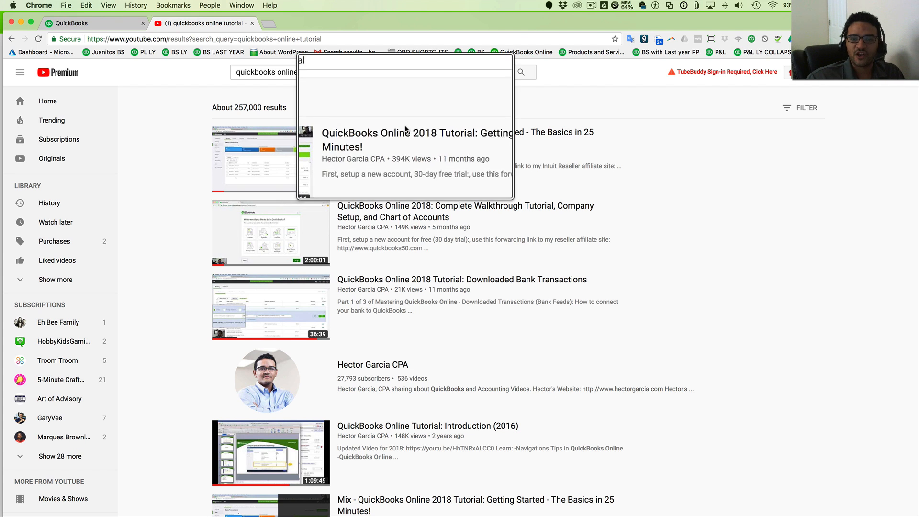
scroll(314, 188, "up", 3)
scroll(312, 189, "down", 5)
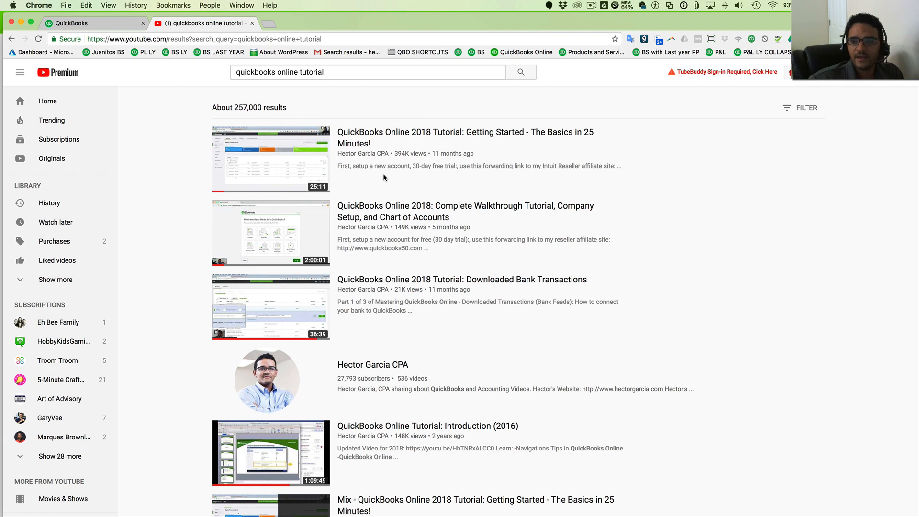
scroll(376, 145, "up", 2)
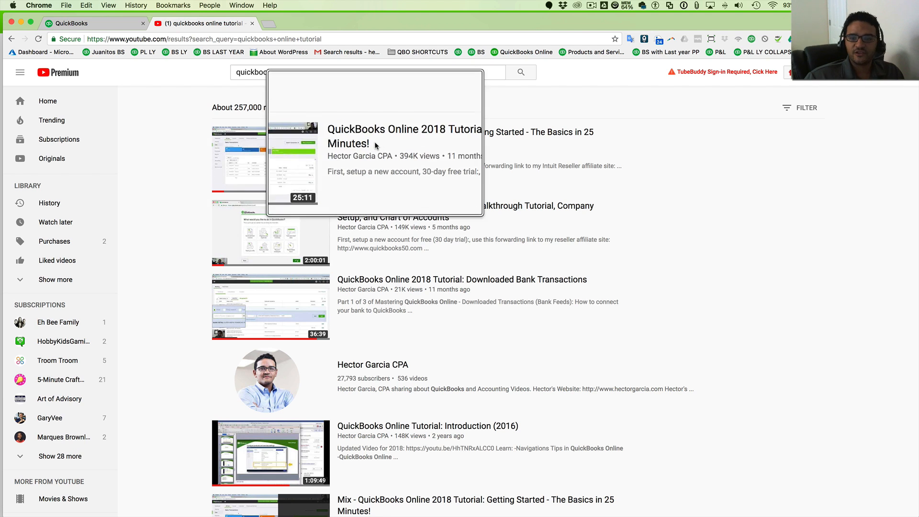
scroll(312, 236, "down", 2)
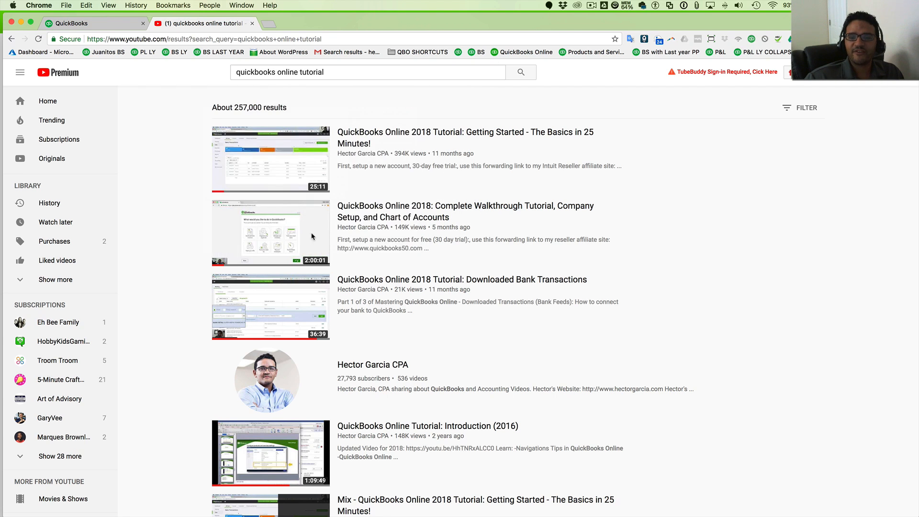
scroll(312, 236, "up", 3)
scroll(314, 237, "down", 3)
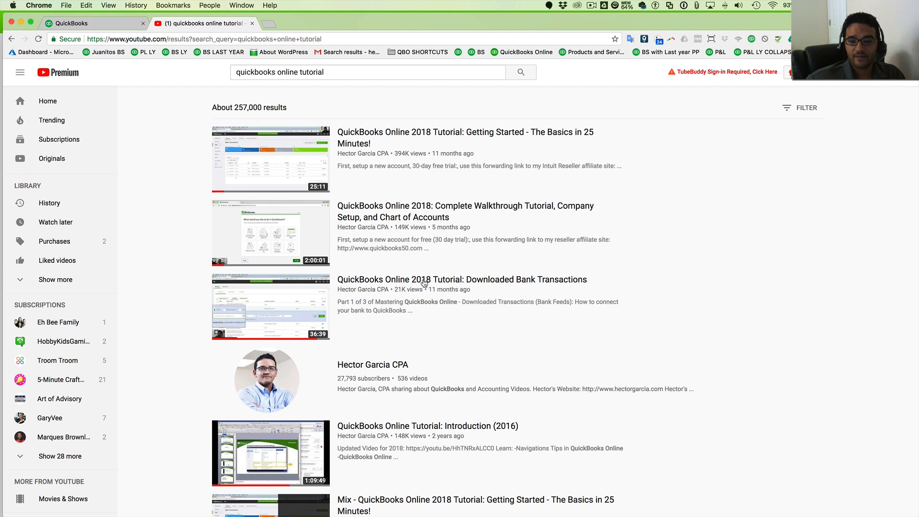
scroll(401, 284, "up", 2)
scroll(400, 284, "up", 3)
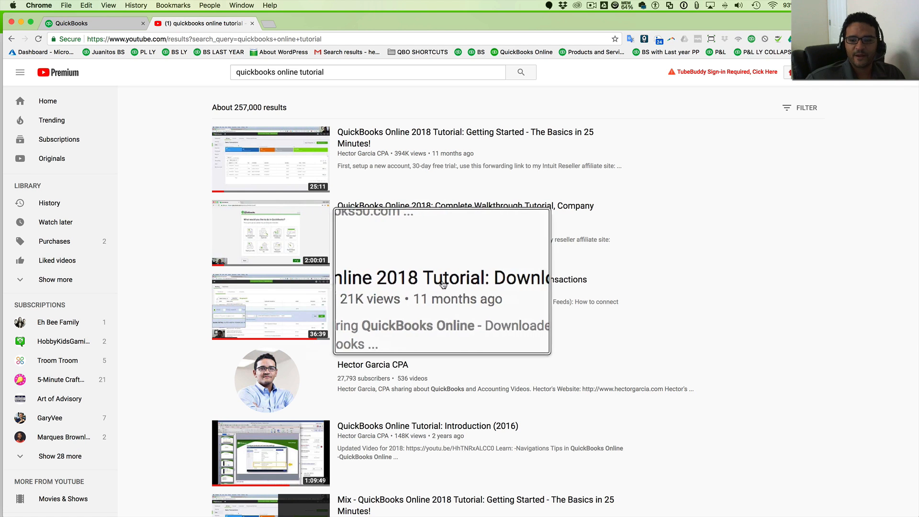
scroll(462, 286, "down", 5)
scroll(328, 324, "up", 4)
scroll(328, 323, "down", 4)
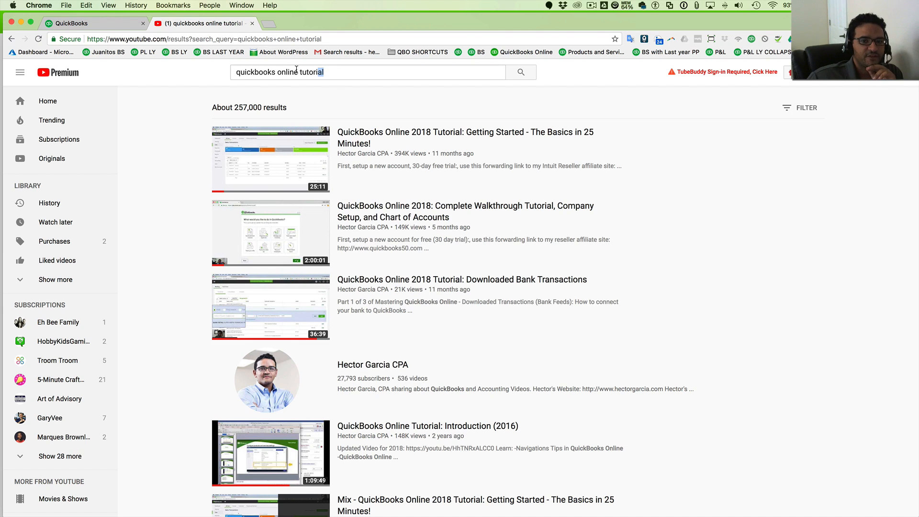
Copy the web address of the "quickbooks online tutorial" search results page and switch to GoToMeeting.
left_click_drag(331, 72, 231, 71)
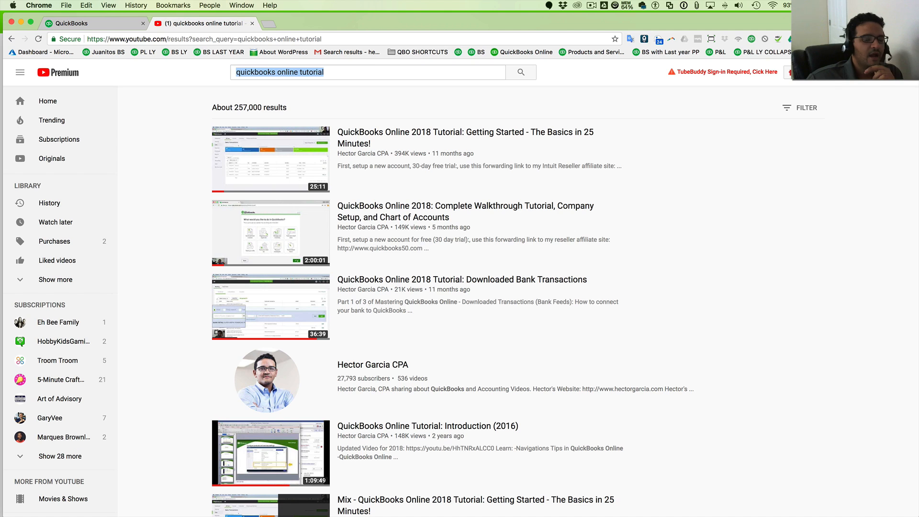
left_click(319, 40)
right_click(286, 36)
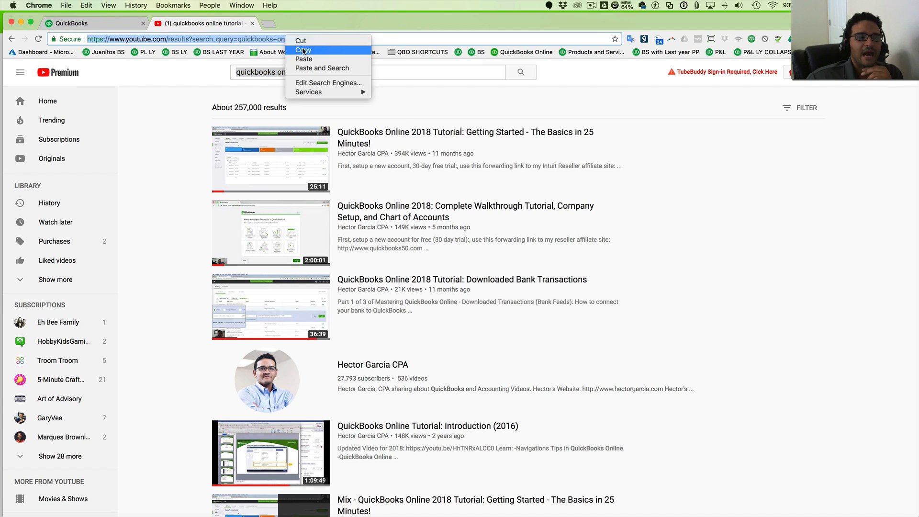
left_click(303, 50)
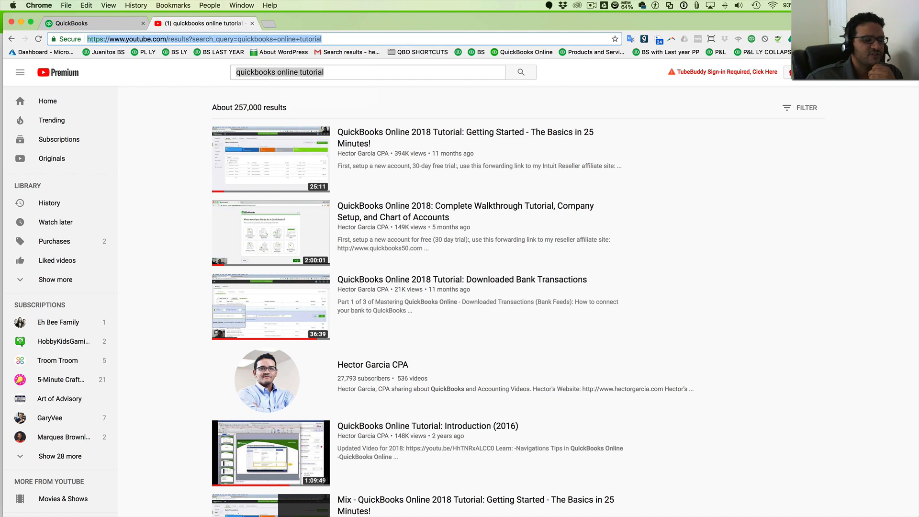
key("super+Tab")
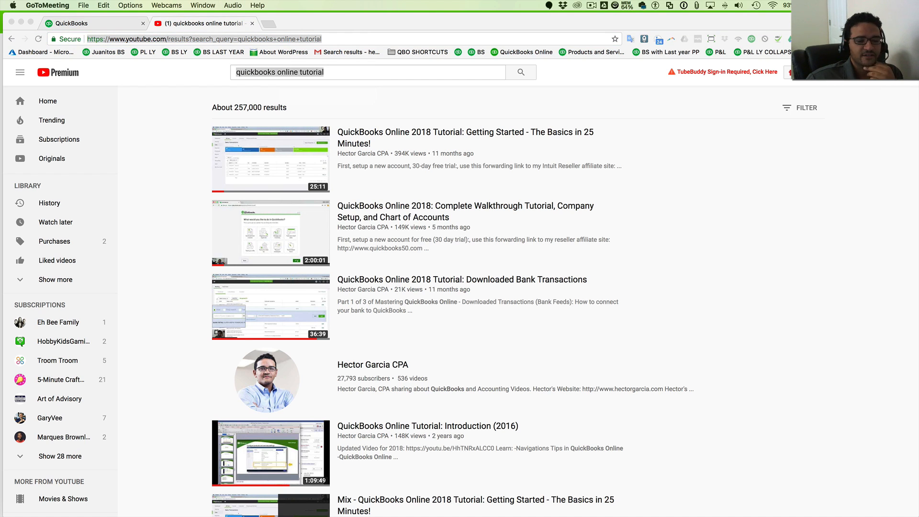
Return from the YouTube results to the QuickBooks Dashboard and close the browser window to get back to the presentation slide.
scroll(572, 388, "down", 7)
scroll(593, 393, "down", 6)
scroll(595, 393, "up", 12)
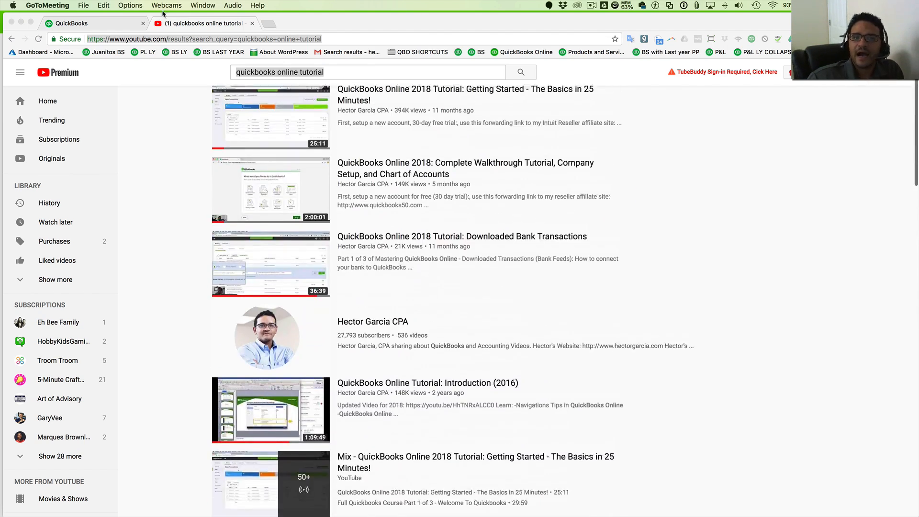
left_click(71, 23)
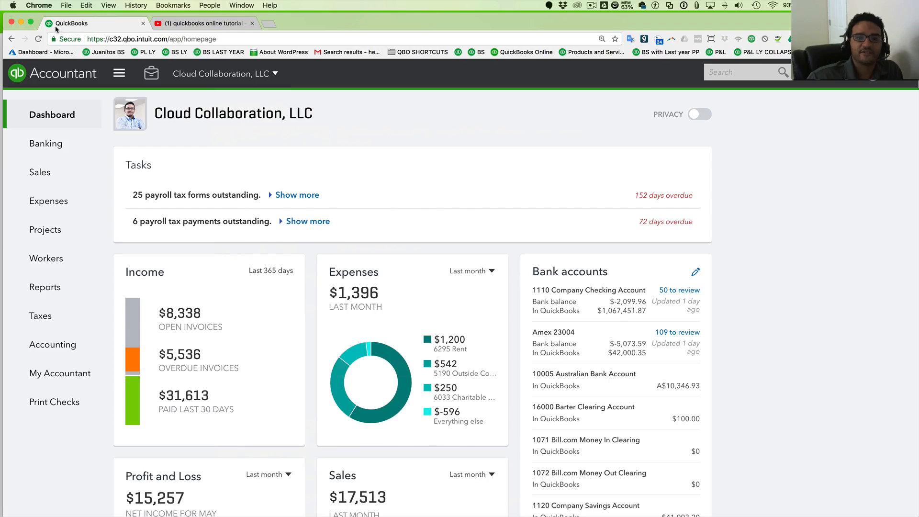
left_click(10, 23)
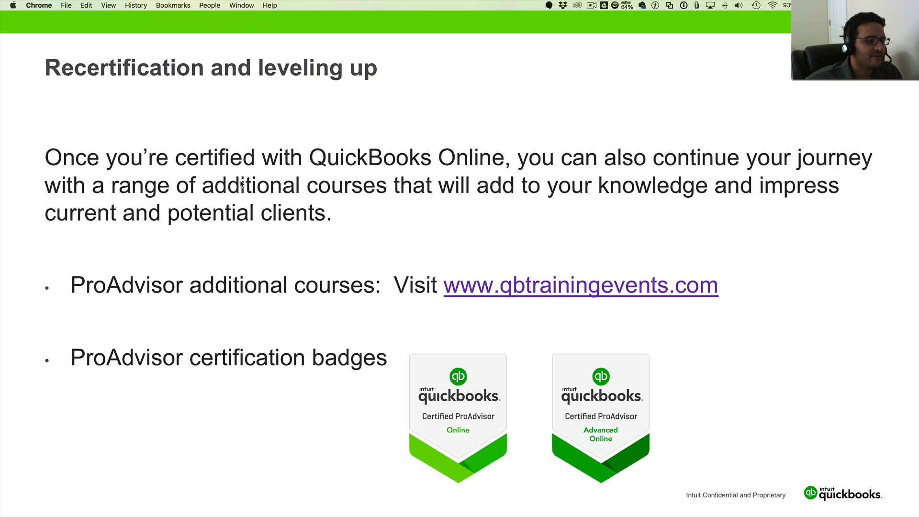